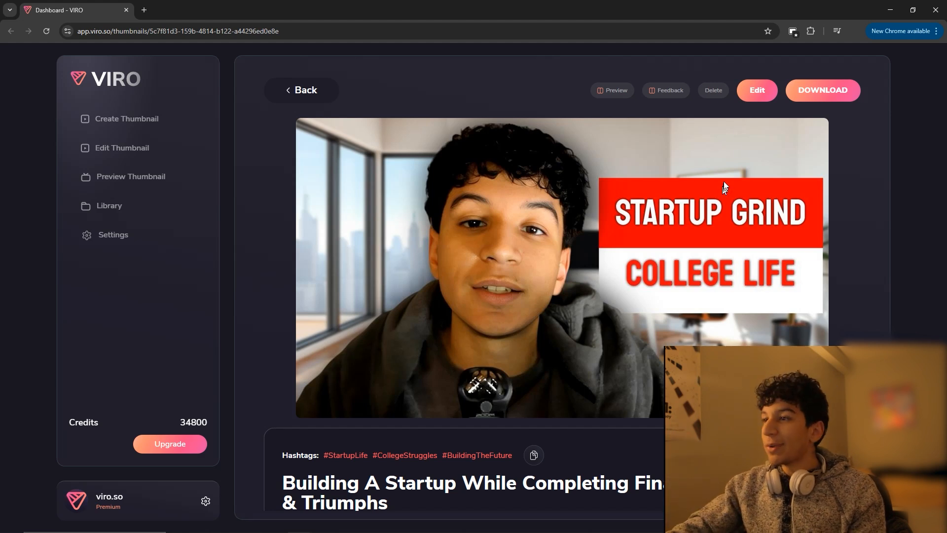
Step: Open the thumbnail for editing and hide the text-main-1, text-main-3 and char layers
left_click(747, 94)
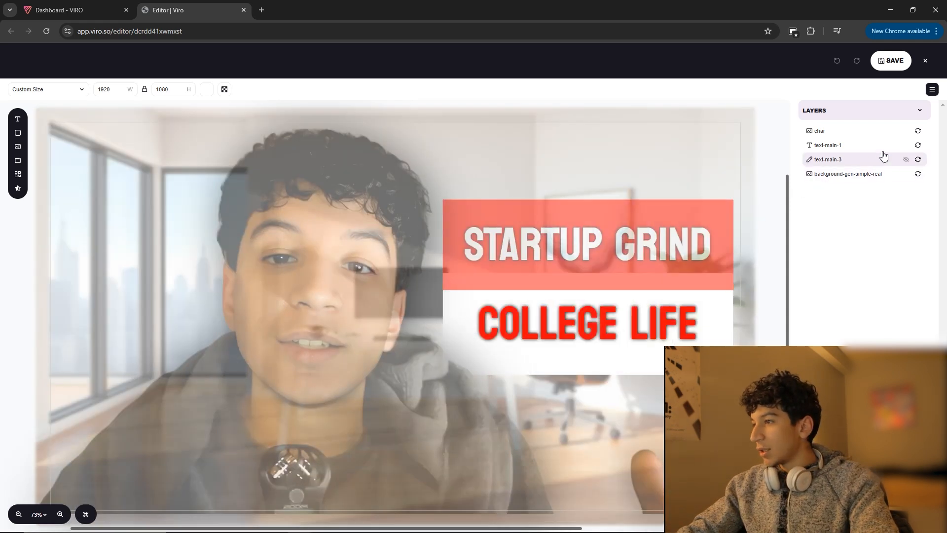
left_click(906, 145)
left_click(906, 159)
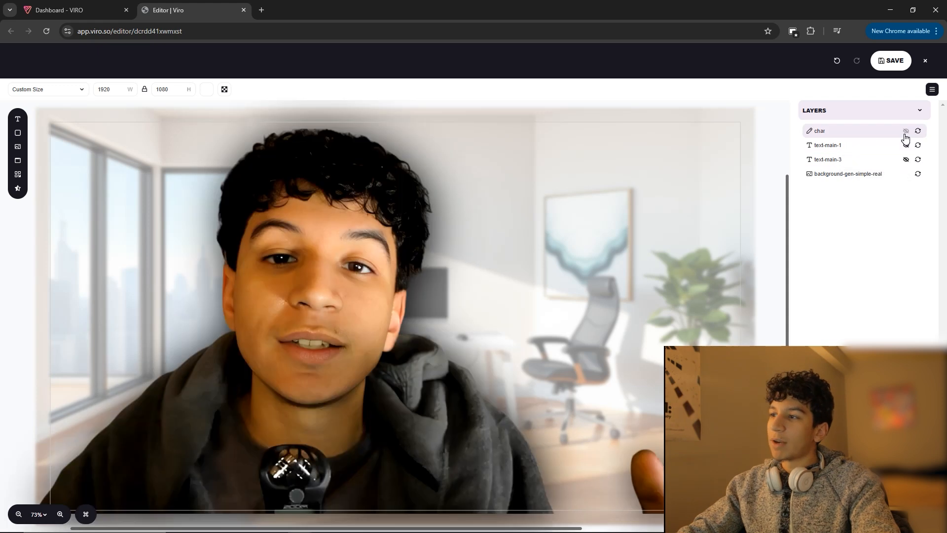
left_click(905, 131)
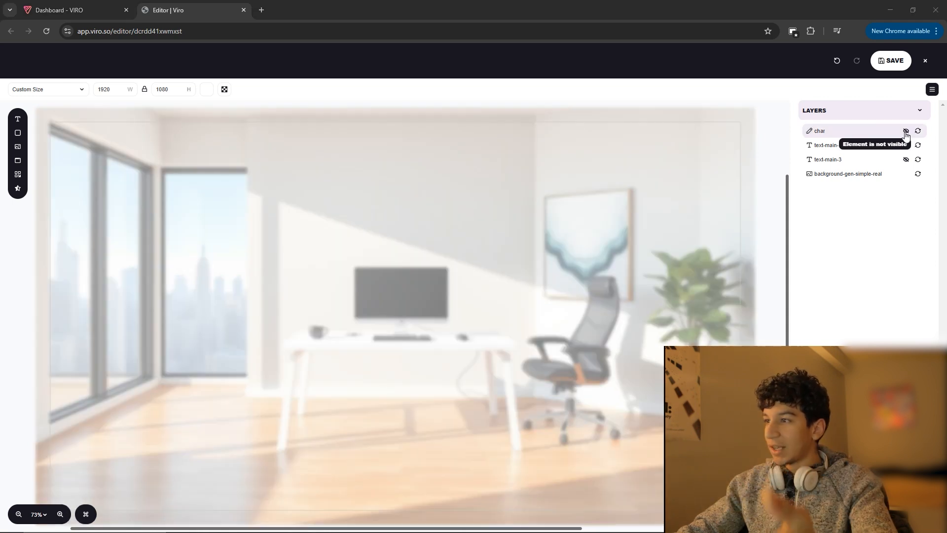
Step: Show the char layer again and move the person to the right side of the thumbnail, at about X 664, Y 76
left_click(902, 132)
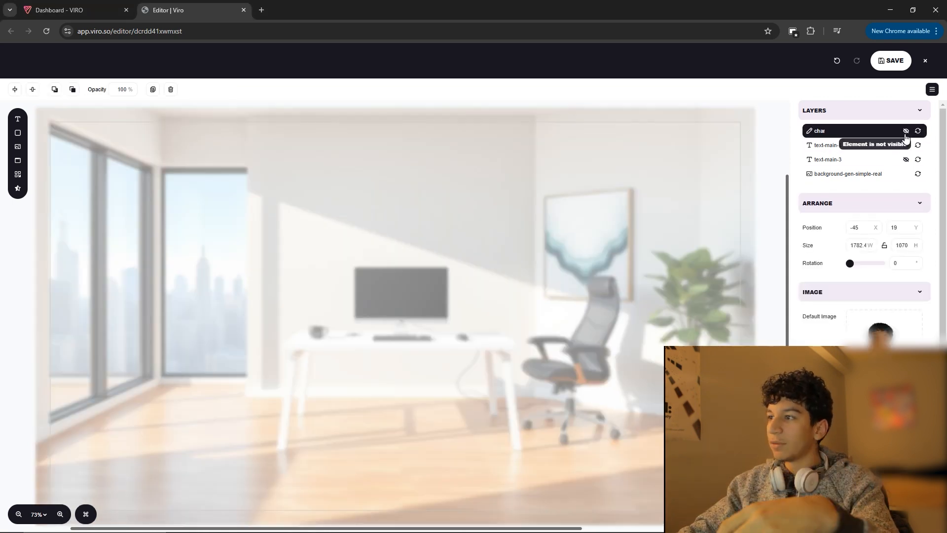
left_click(905, 131)
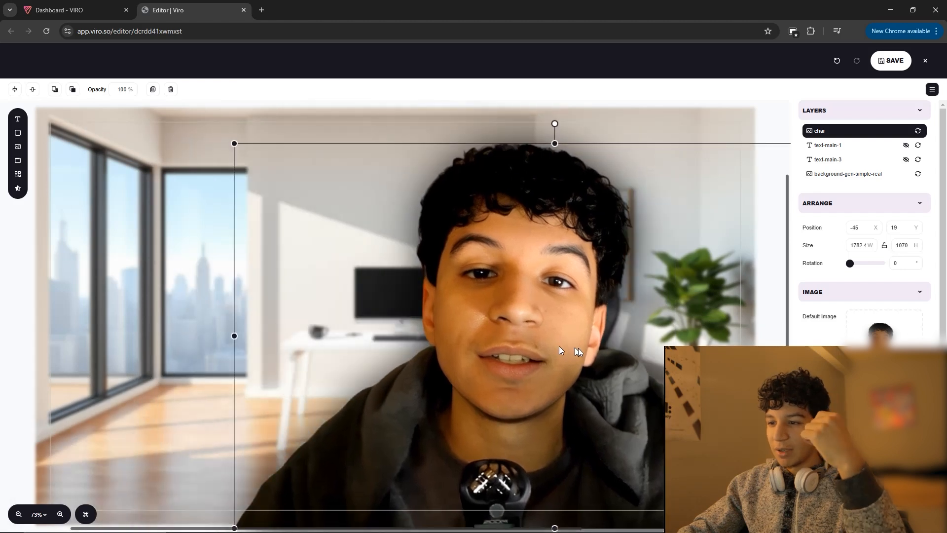
left_click_drag(559, 347, 614, 353)
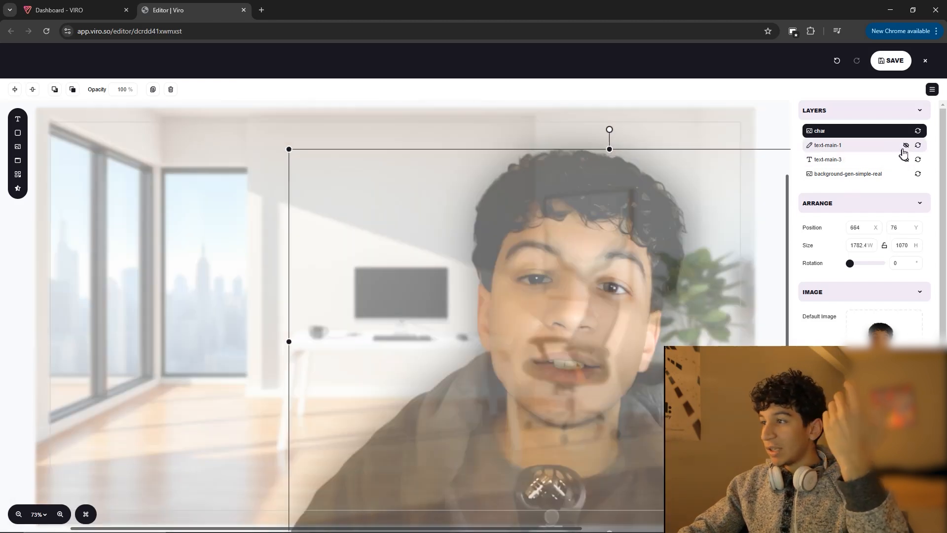
Step: Show both text layers and move them together to the thumbnail's left side, with Startup Grind at about X 62, Y 184, hiding the char layer meanwhile
left_click(905, 145)
left_click(905, 160)
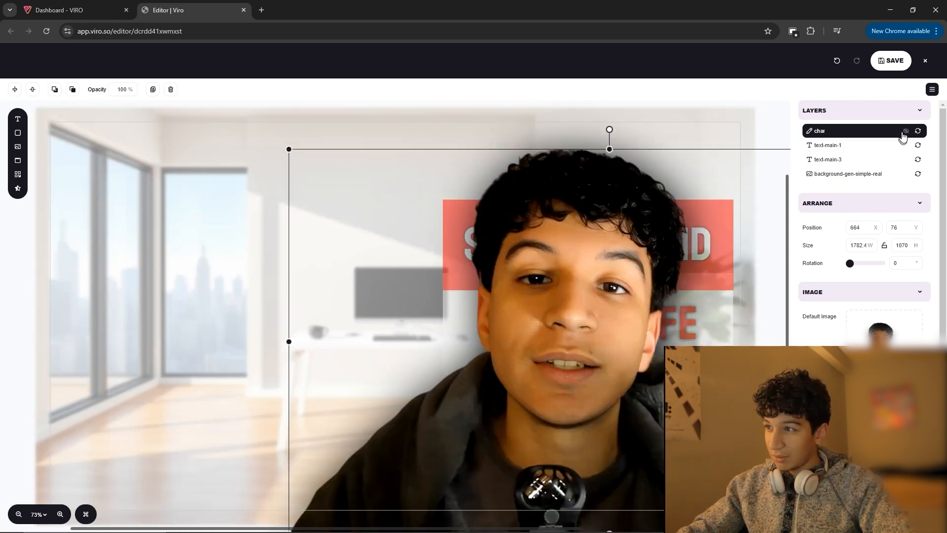
left_click(905, 131)
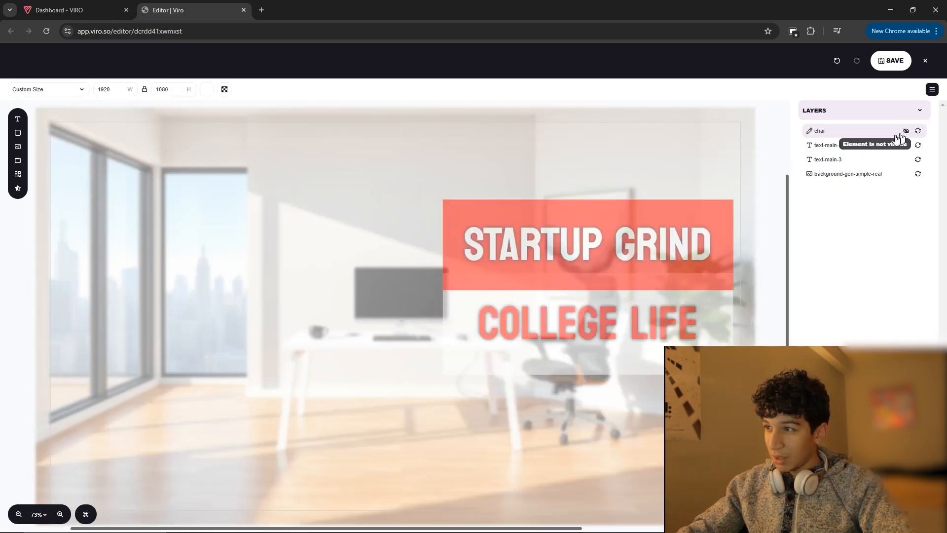
left_click(848, 148)
left_click(842, 162, "shift")
left_click_drag(567, 268, 194, 256)
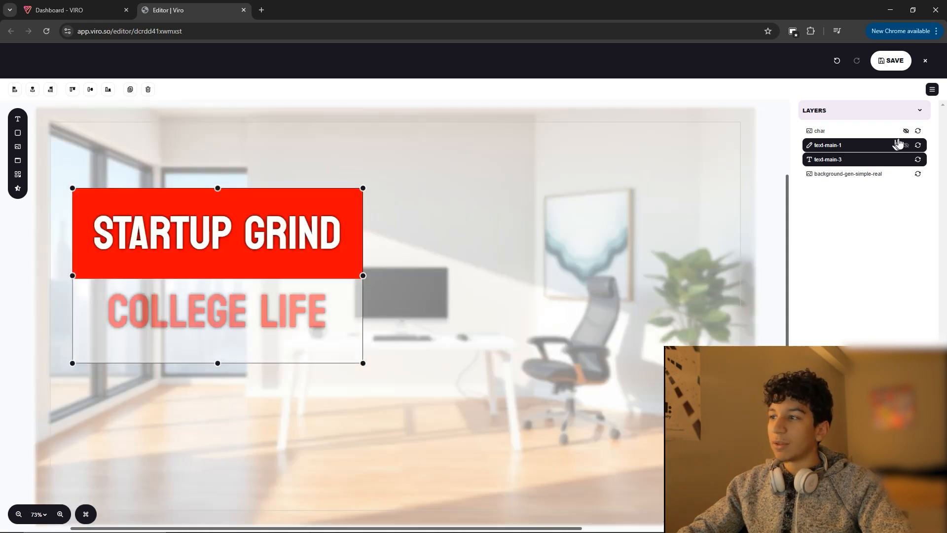
left_click(905, 130)
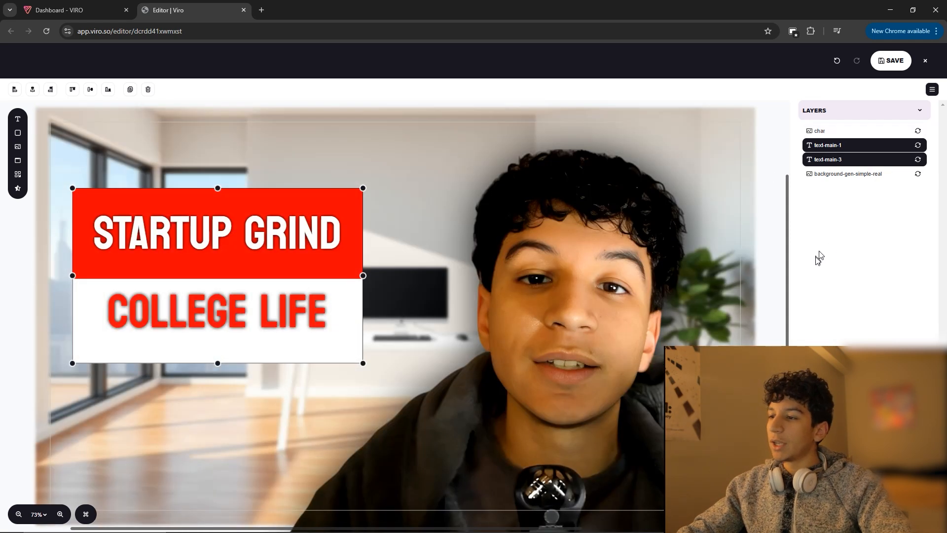
left_click(769, 305)
Step: Make the textbox background of the Startup Grind text fully transparent
left_click(181, 244)
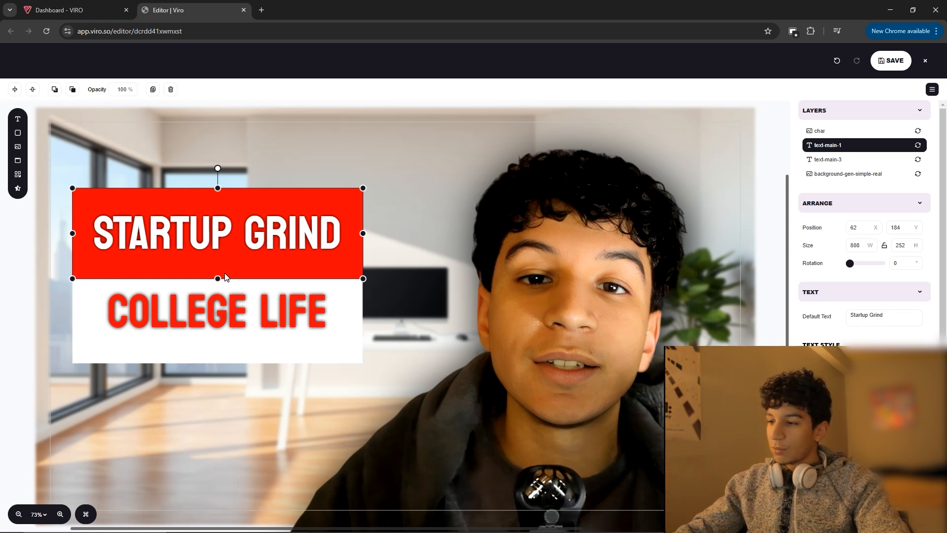
scroll(863, 316, "down", 4)
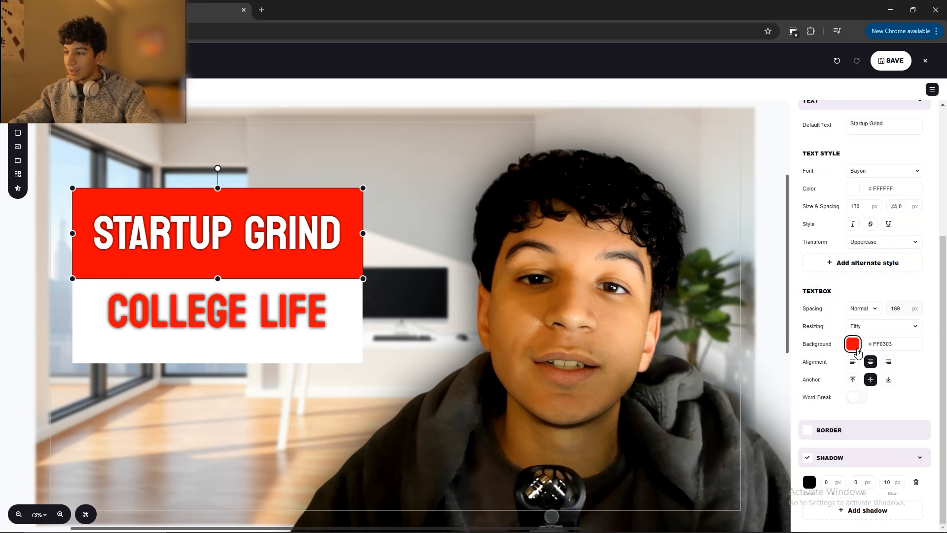
left_click(853, 344)
left_click_drag(827, 366, 729, 367)
left_click(883, 407)
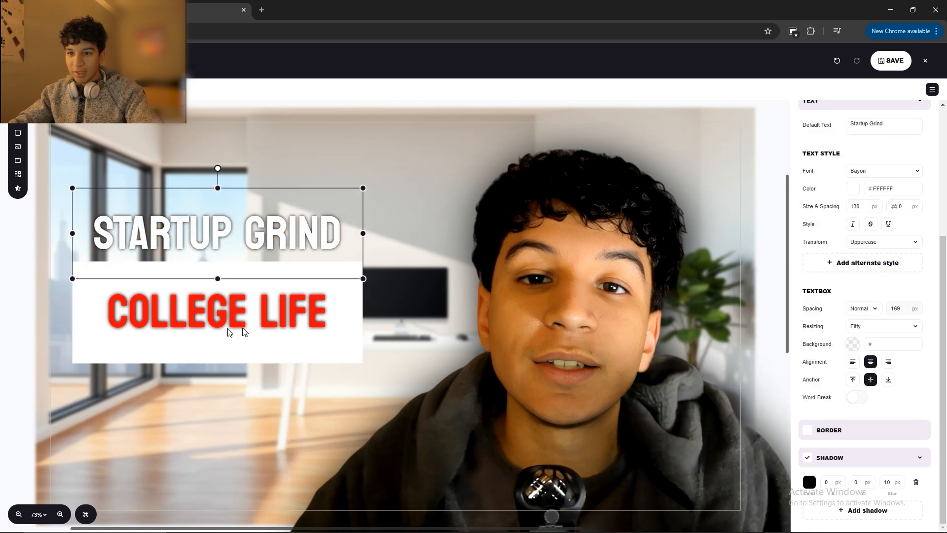
Step: Make the textbox background of the College Life text fully transparent
left_click(242, 334)
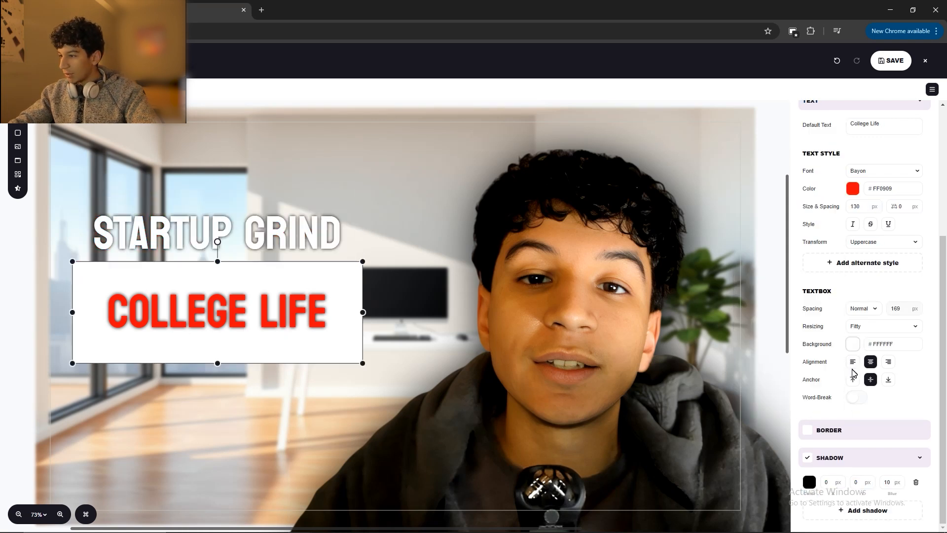
left_click(853, 344)
left_click_drag(806, 367, 761, 363)
left_click(860, 388)
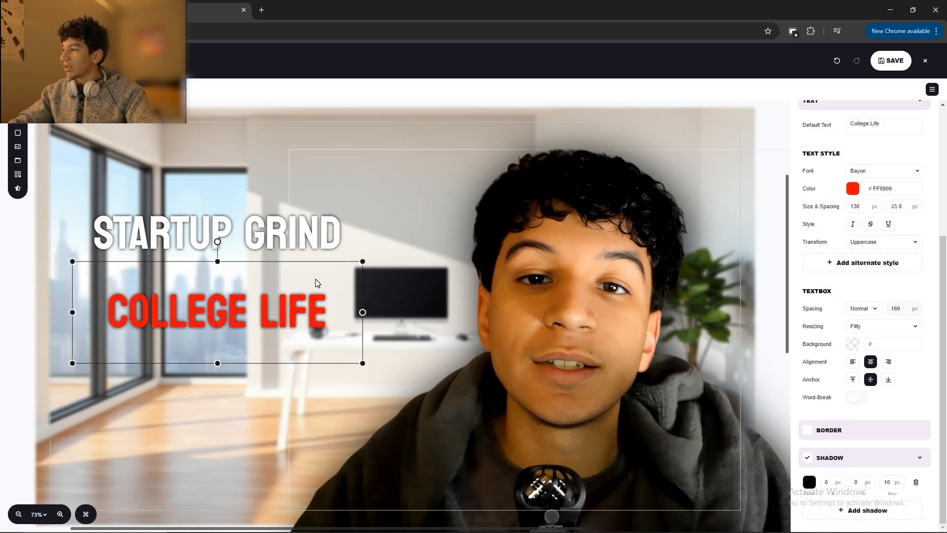
Step: Set the College Life text colour to the red FF1313 and copy its hex code
left_click(242, 238)
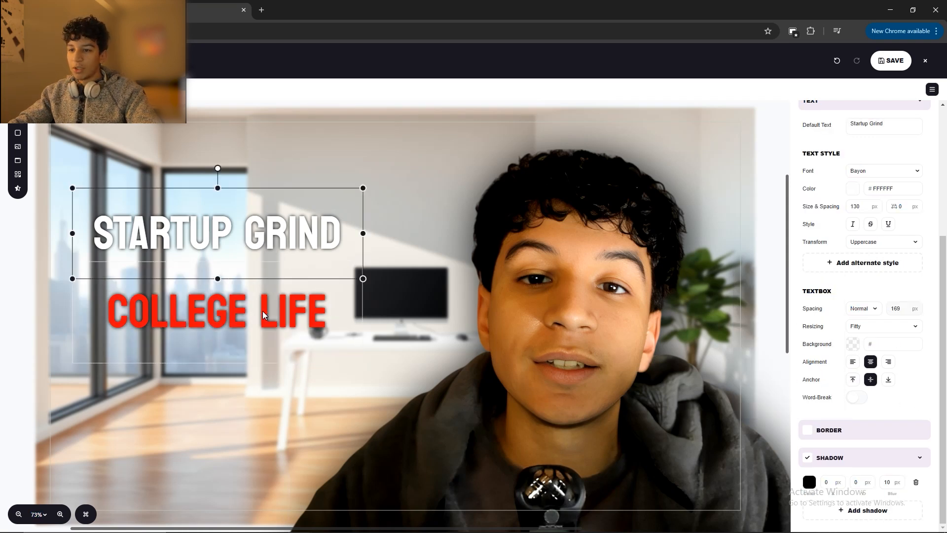
left_click(263, 311)
left_click(852, 188)
left_click(838, 132)
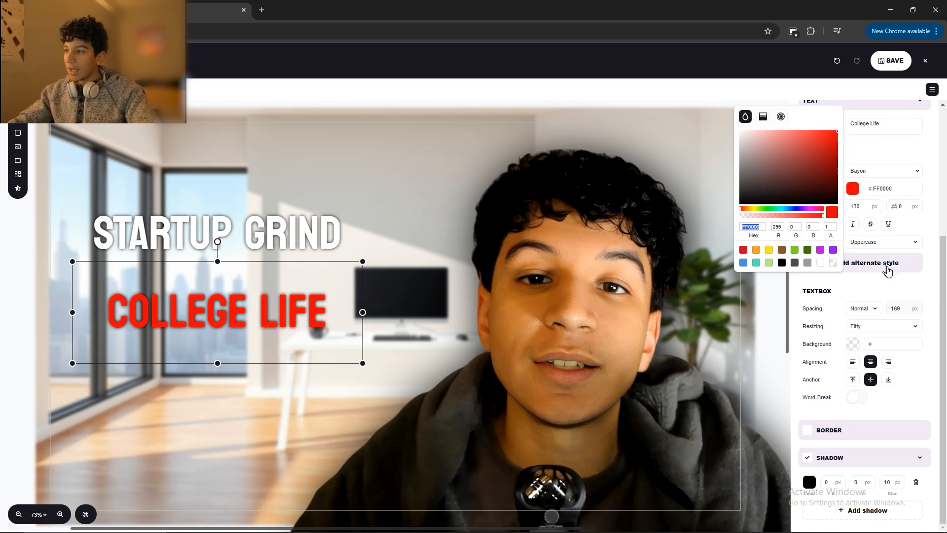
left_click(741, 209)
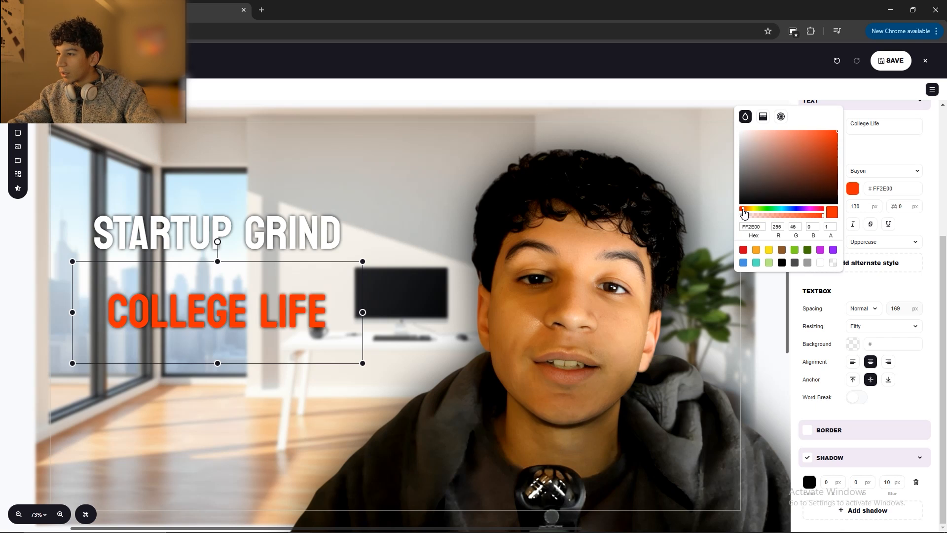
left_click_drag(742, 209, 740, 209)
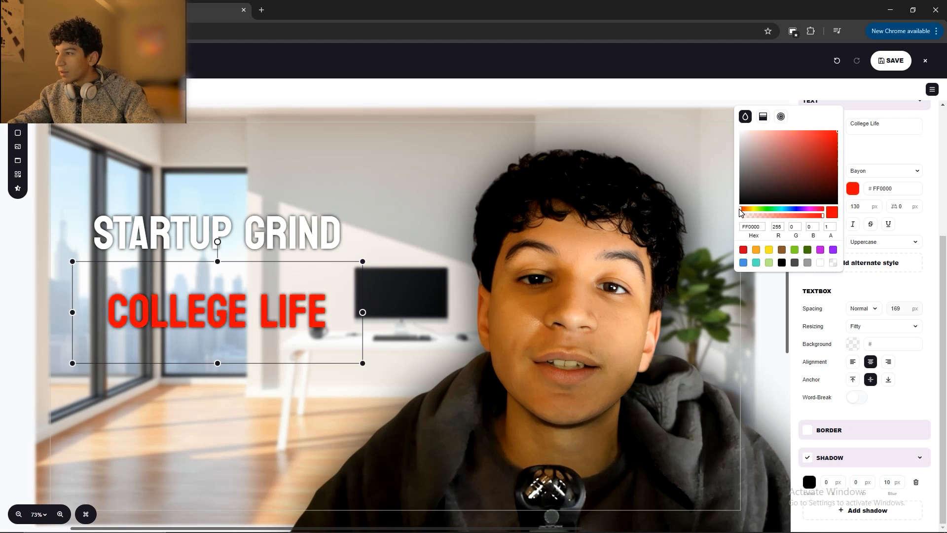
double_click(747, 227)
key("ctrl+c")
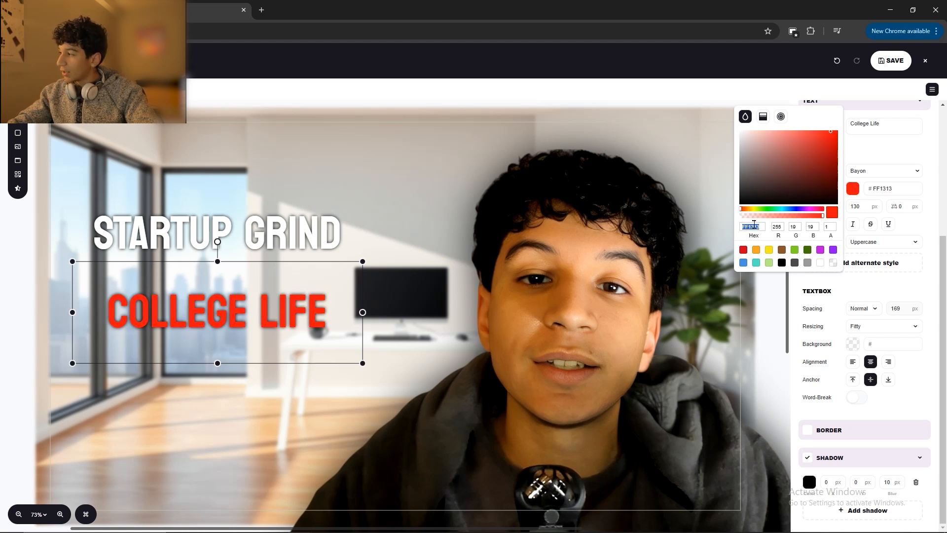
Step: Apply the copied colour FF1313 to the Startup Grind text
left_click(187, 233)
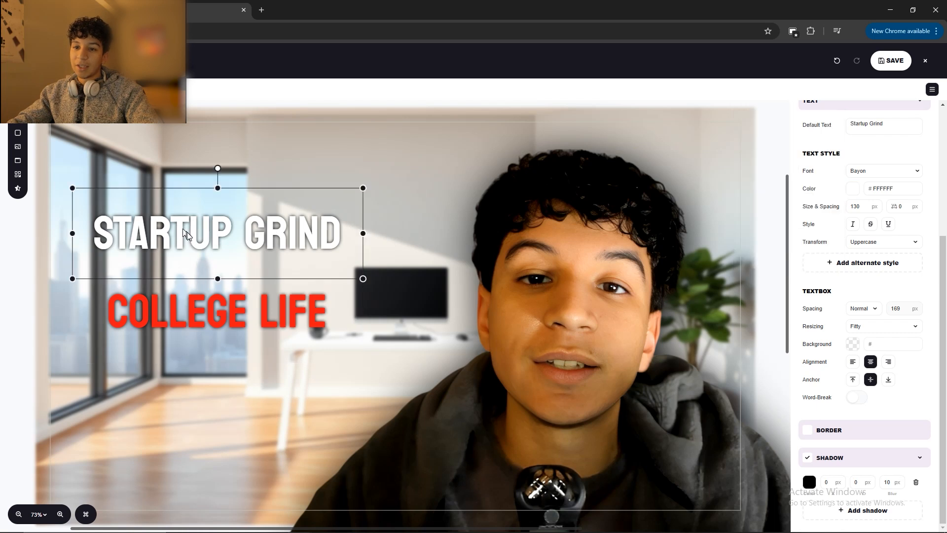
left_click(852, 188)
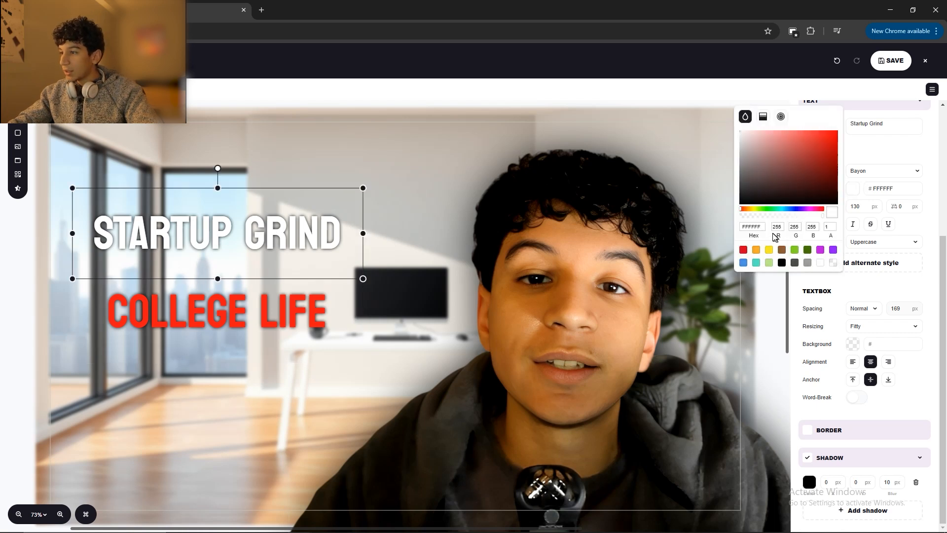
double_click(752, 227)
key("ctrl+v")
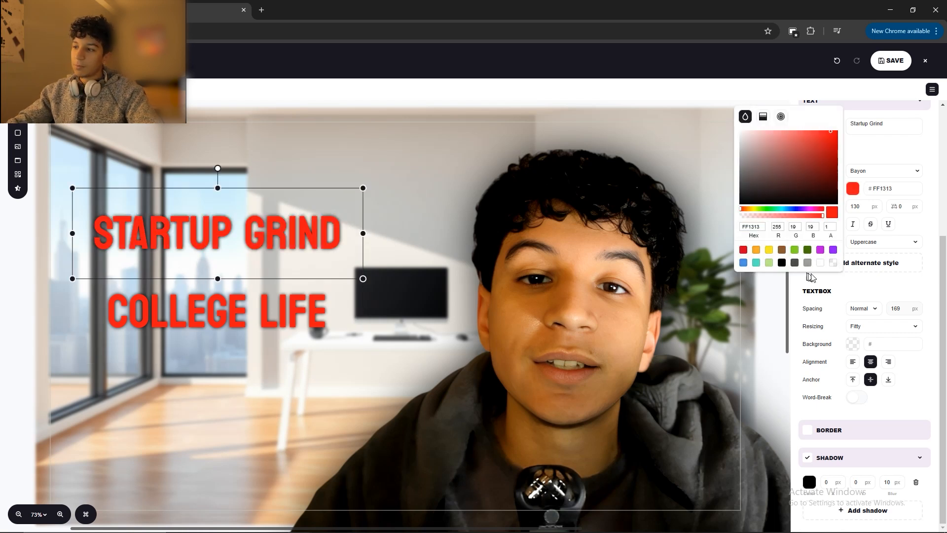
left_click(900, 289)
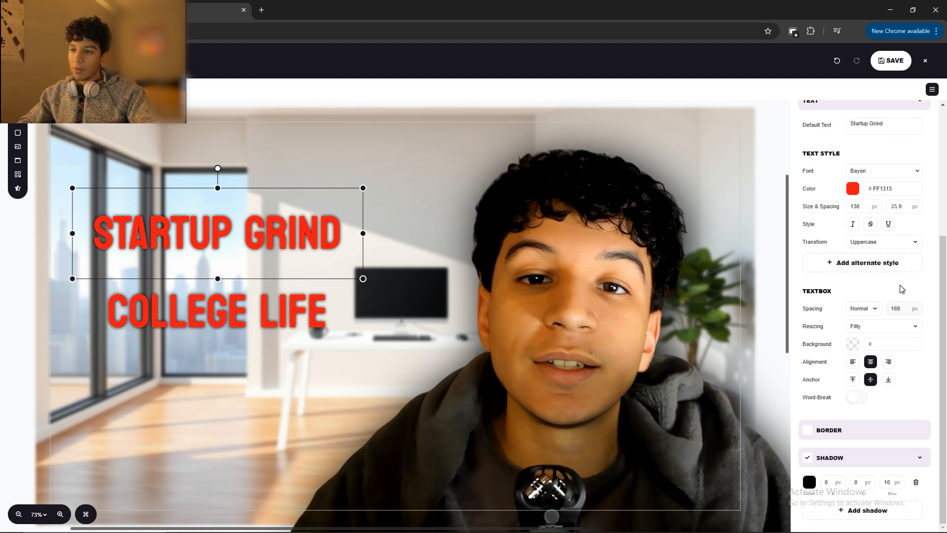
Step: Darken the background image by setting its Brightness effect to -50
left_click(206, 416)
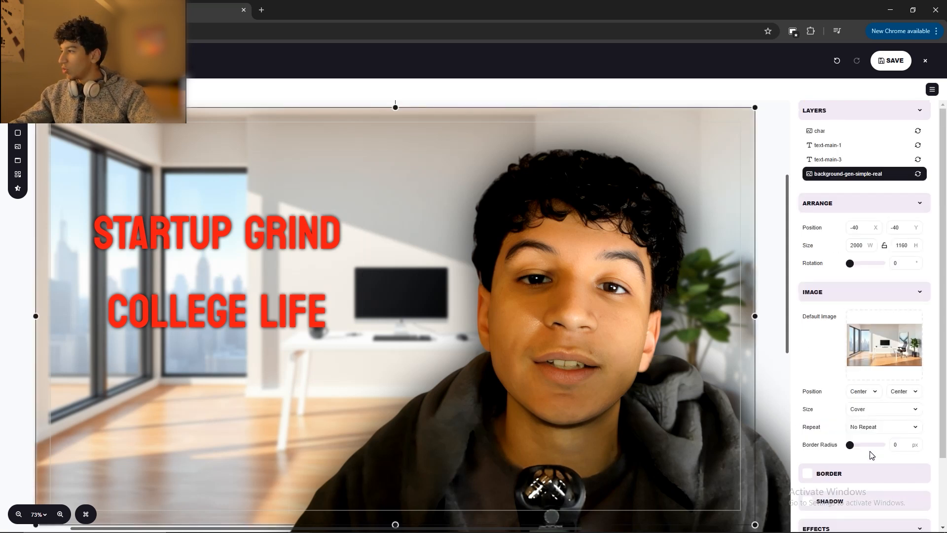
scroll(830, 389, "down", 2)
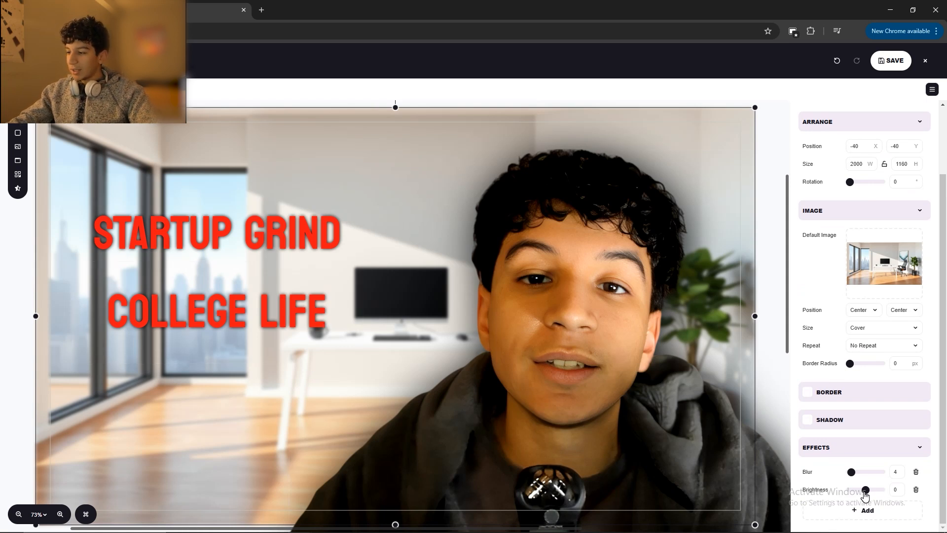
left_click_drag(864, 492, 858, 494)
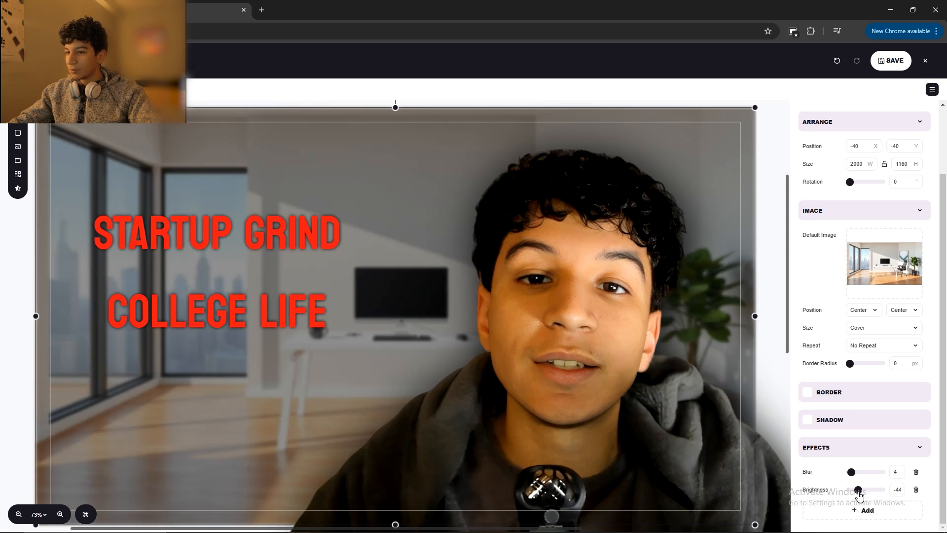
left_click(900, 490)
key("BackSpace")
key("BackSpace")
key("BackSpace")
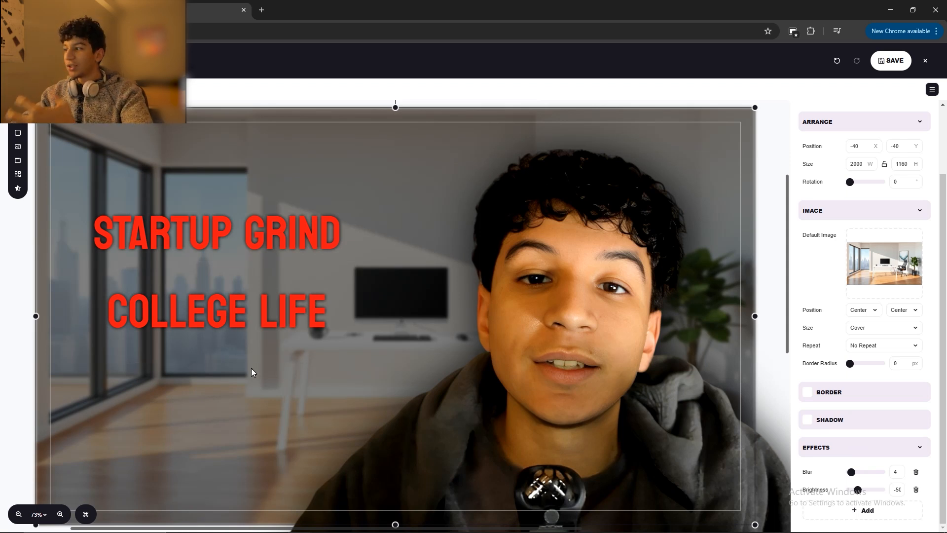
Step: Try a full-strength Grayscale effect on the background image and remove it
left_click(854, 511)
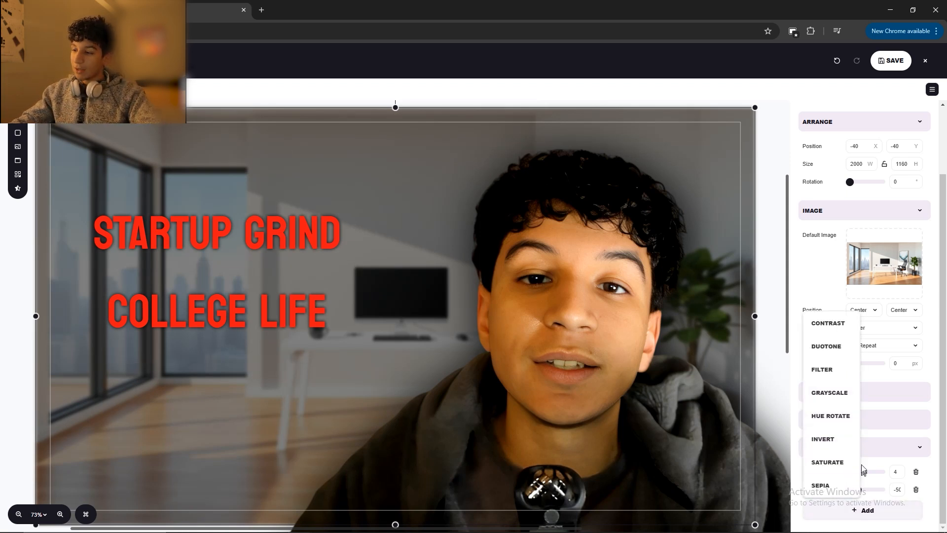
left_click(832, 401)
left_click_drag(850, 507, 902, 509)
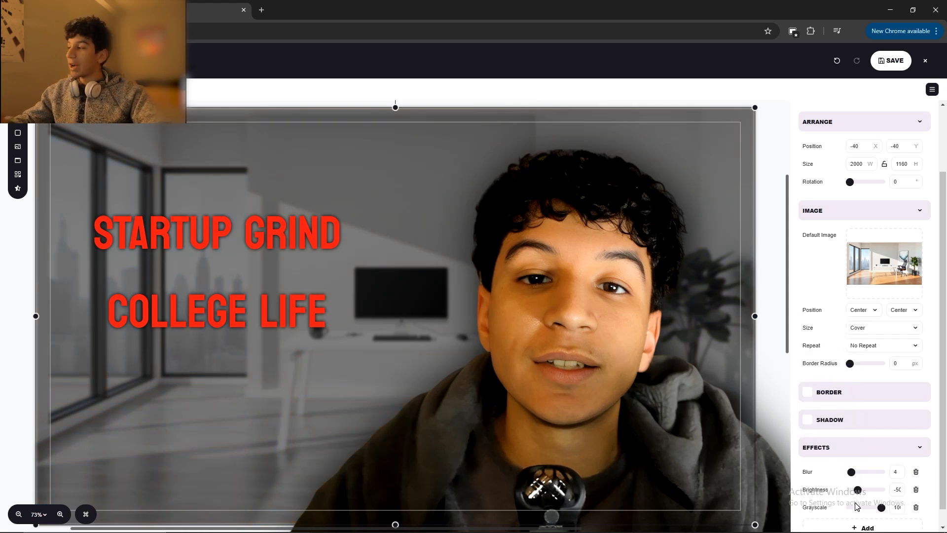
left_click_drag(855, 506, 830, 515)
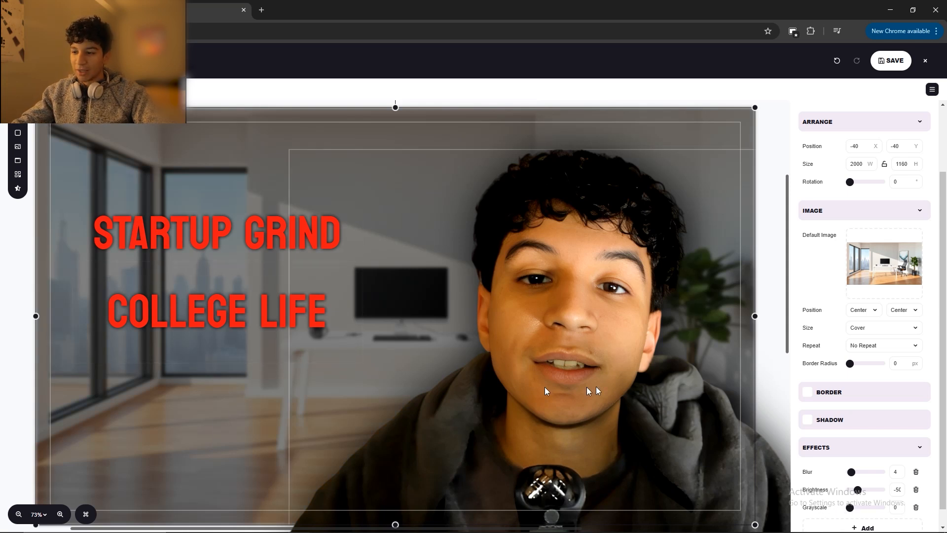
left_click(916, 507)
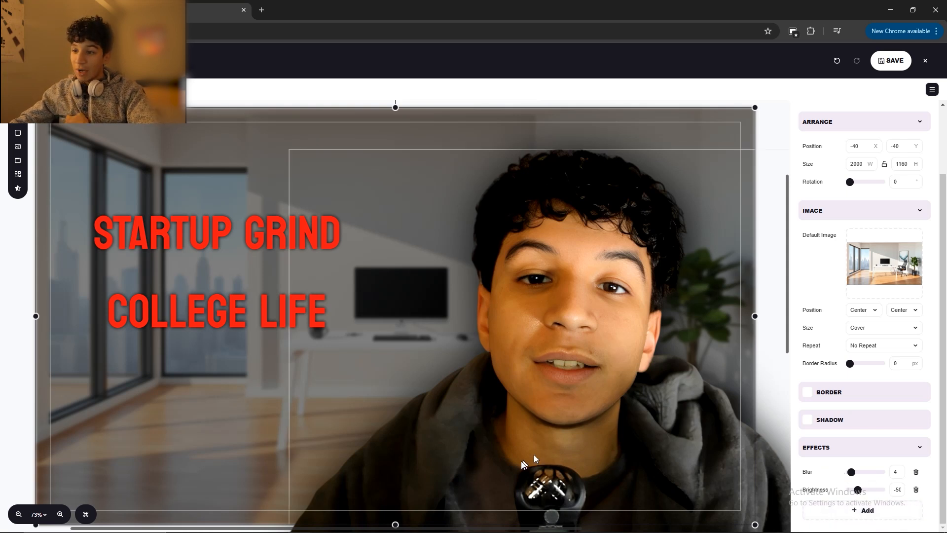
Step: Set the X and Y offsets of the person image's shadow to 0
left_click(603, 363)
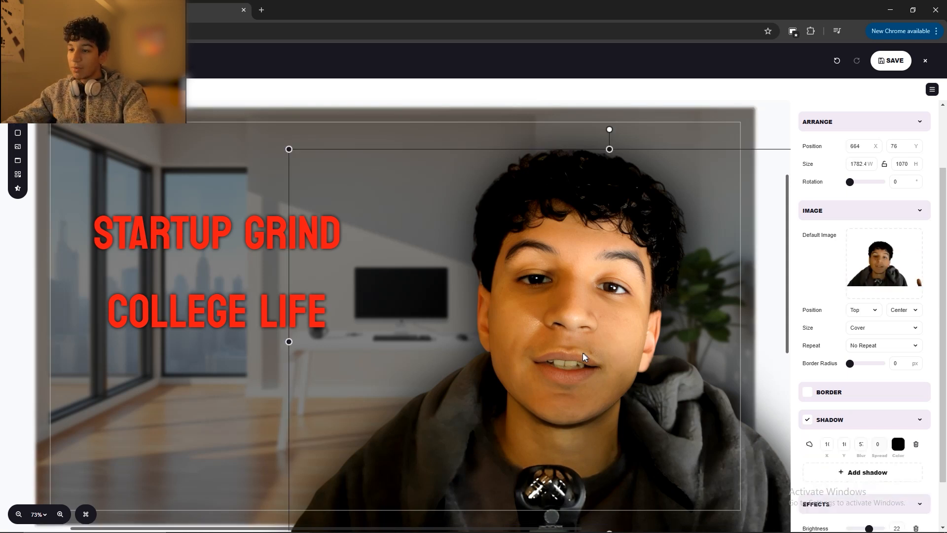
scroll(827, 405, "down", 1)
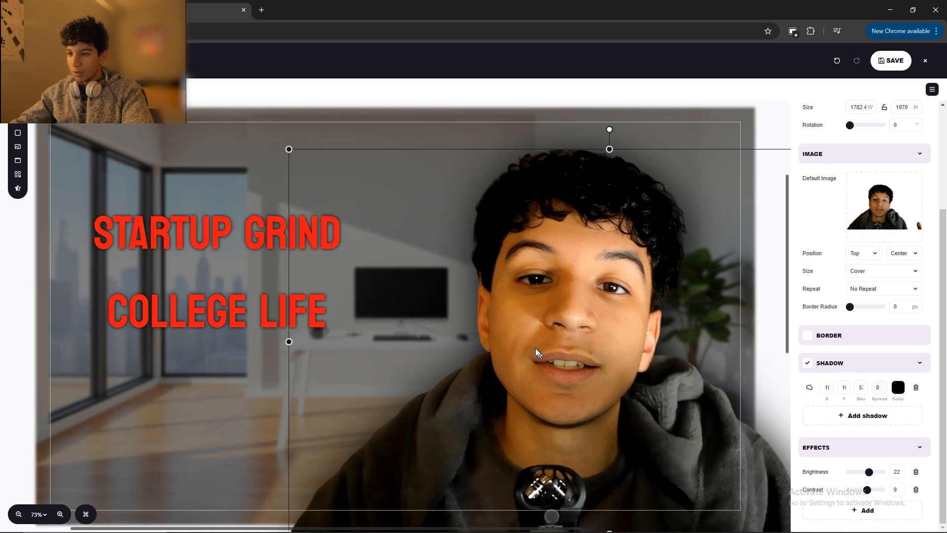
left_click(860, 387)
left_click(846, 388)
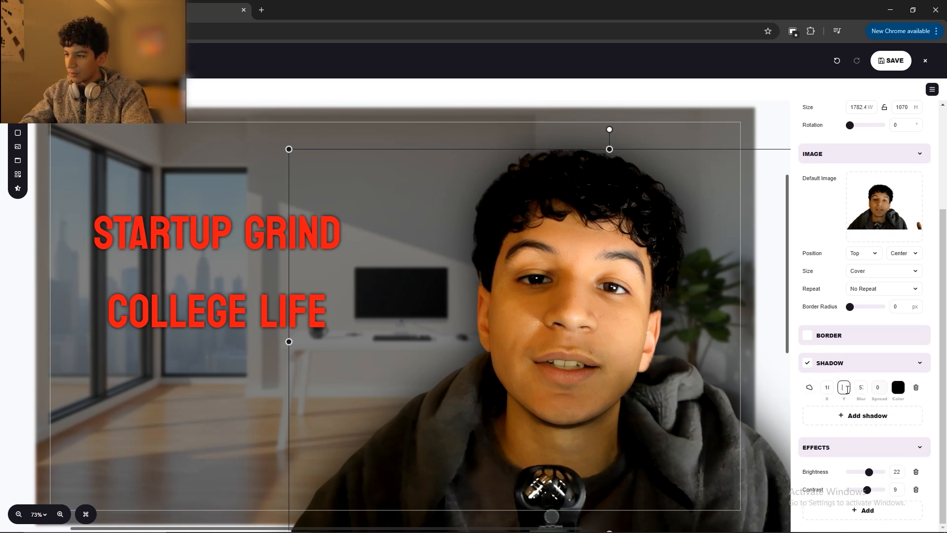
left_click(828, 386)
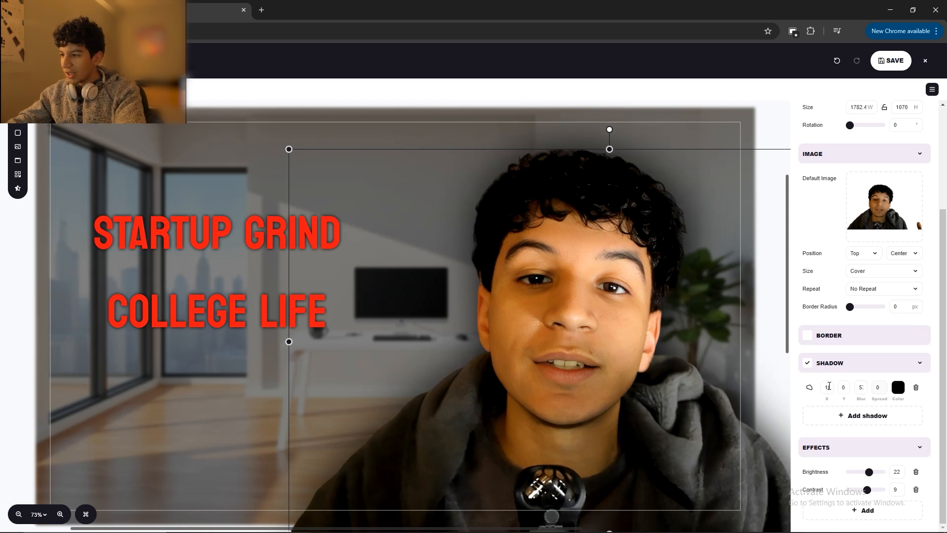
double_click(828, 387)
key("Return")
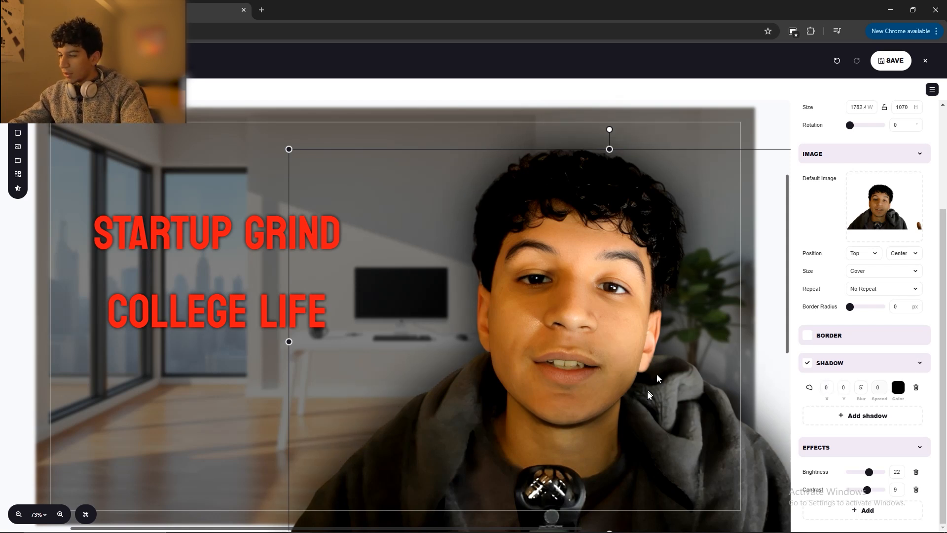
scroll(663, 378, "down", 2)
scroll(662, 378, "up", 2)
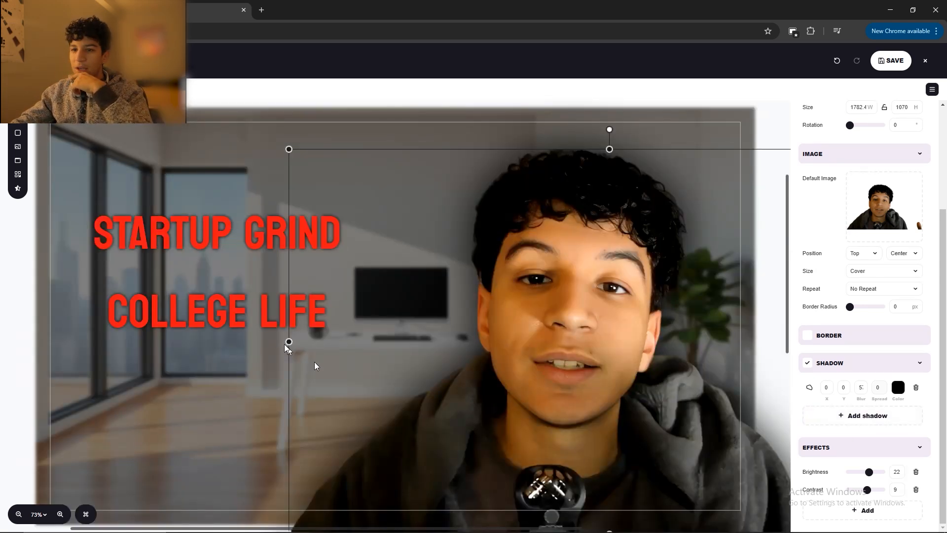
Step: Try a 0 px blur on the Startup Grind text shadow and set it back to 10 px
left_click(197, 238)
scroll(840, 382, "down", 1)
scroll(841, 382, "down", 1)
left_click_drag(894, 482, 876, 481)
type("0")
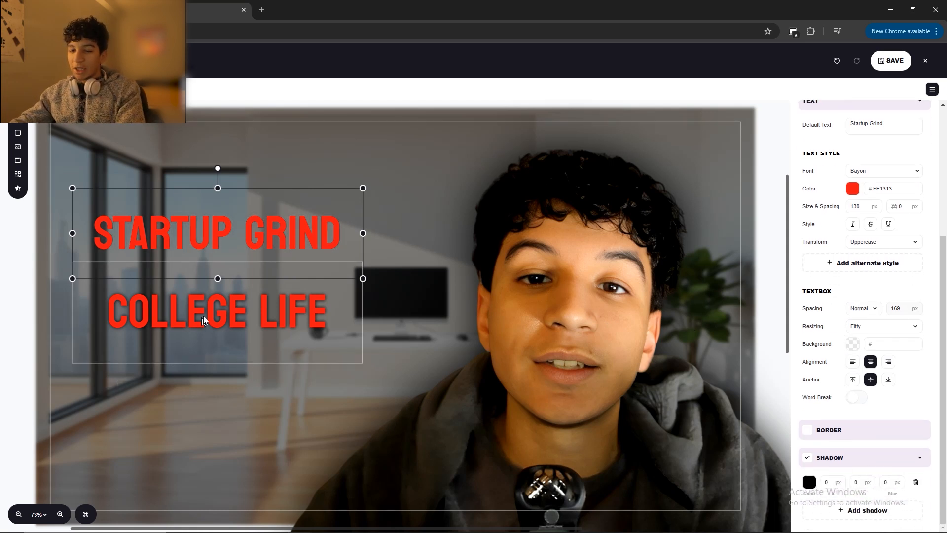
left_click(881, 483)
type("10")
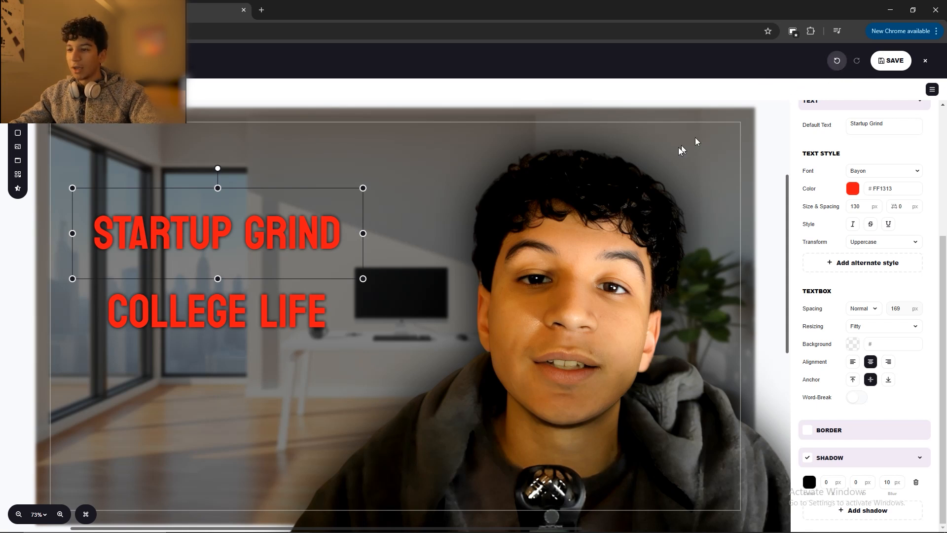
left_click(418, 358)
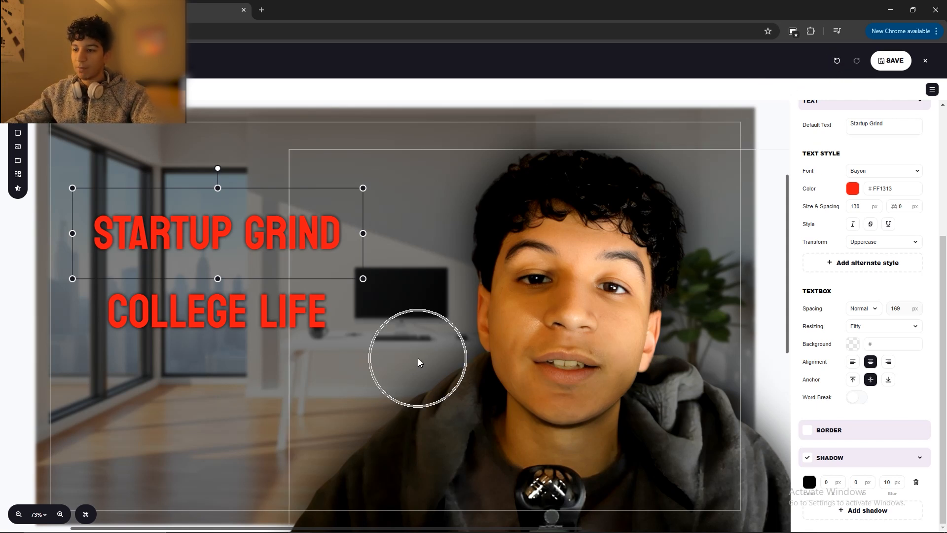
Step: Zoom out to 10% to examine how the whole thumbnail and its text read at a small size
left_click(224, 308)
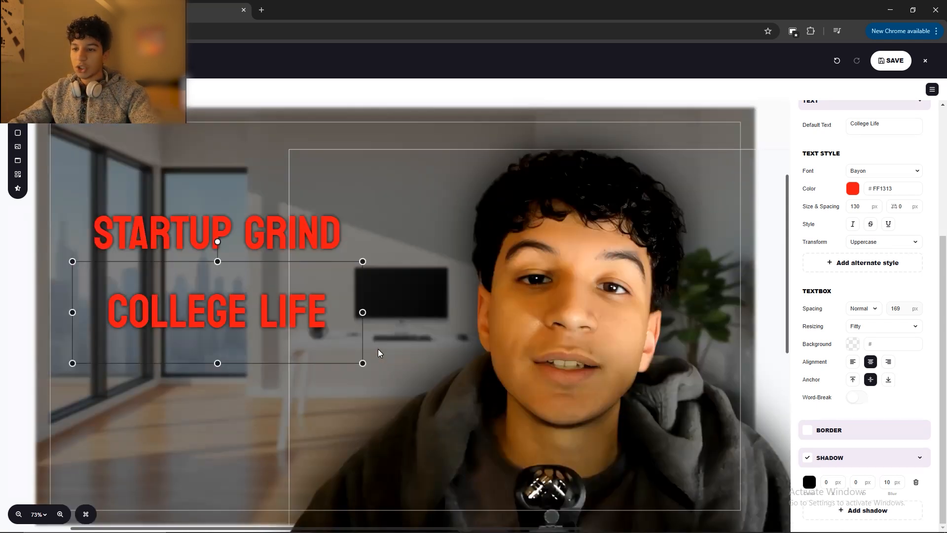
scroll(407, 356, "up", 1)
scroll(409, 356, "down", 1)
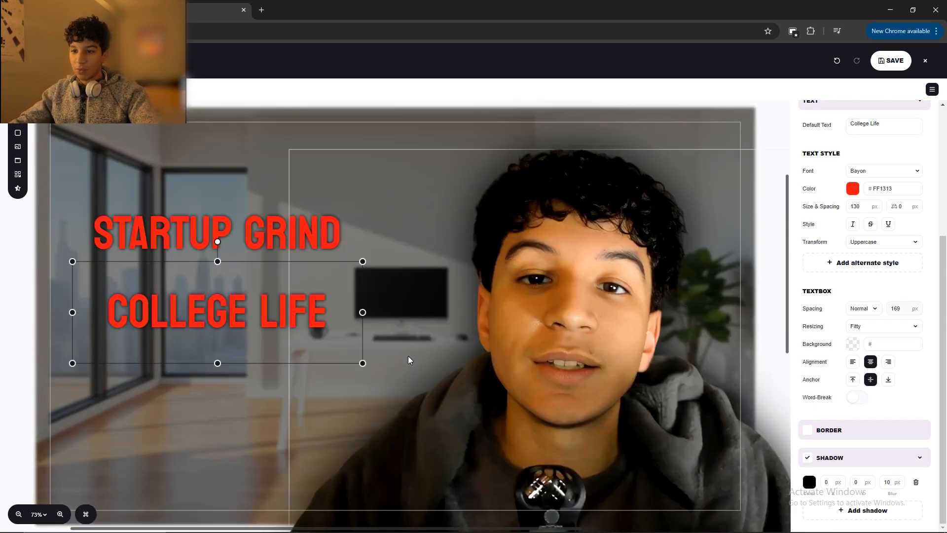
scroll(406, 356, "down", 2)
scroll(406, 356, "up", 2)
scroll(406, 356, "down", 1)
scroll(406, 356, "up", 1)
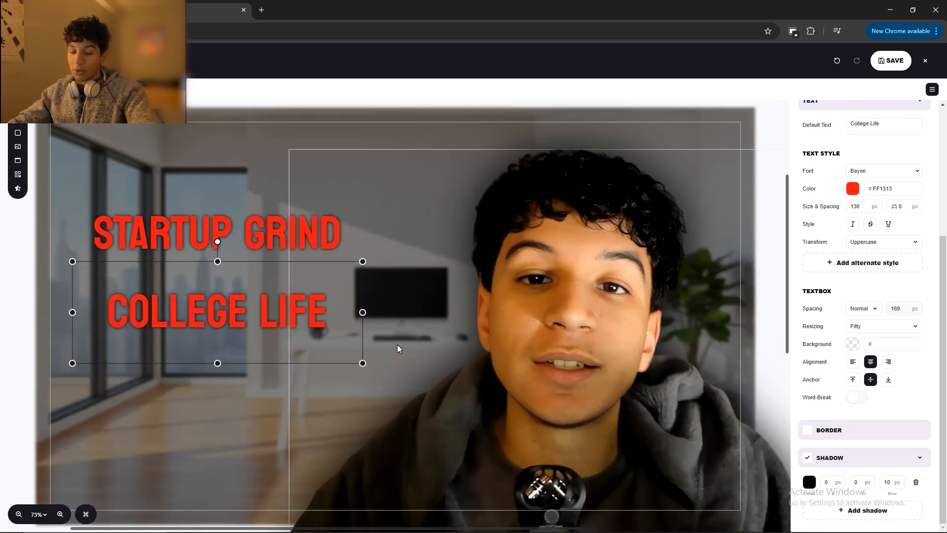
scroll(398, 321, "down", 5)
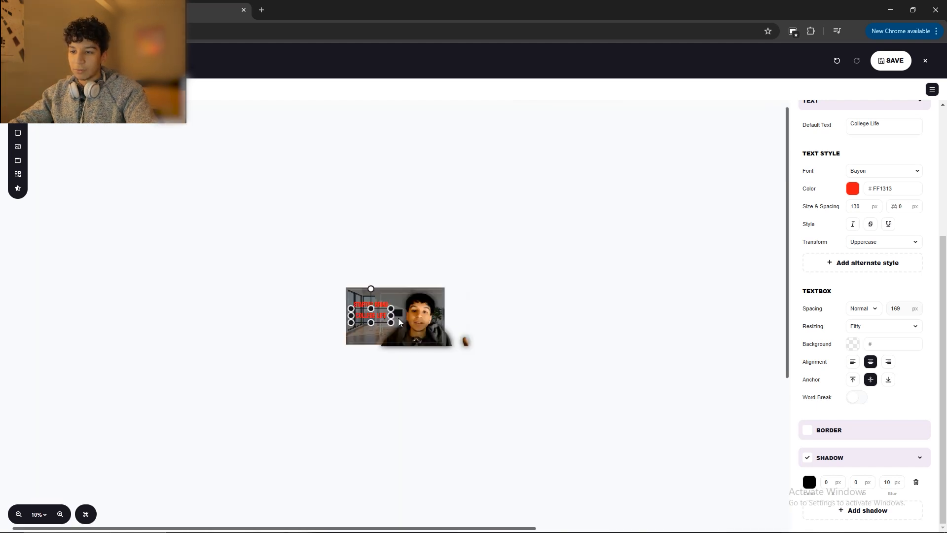
left_click(464, 388)
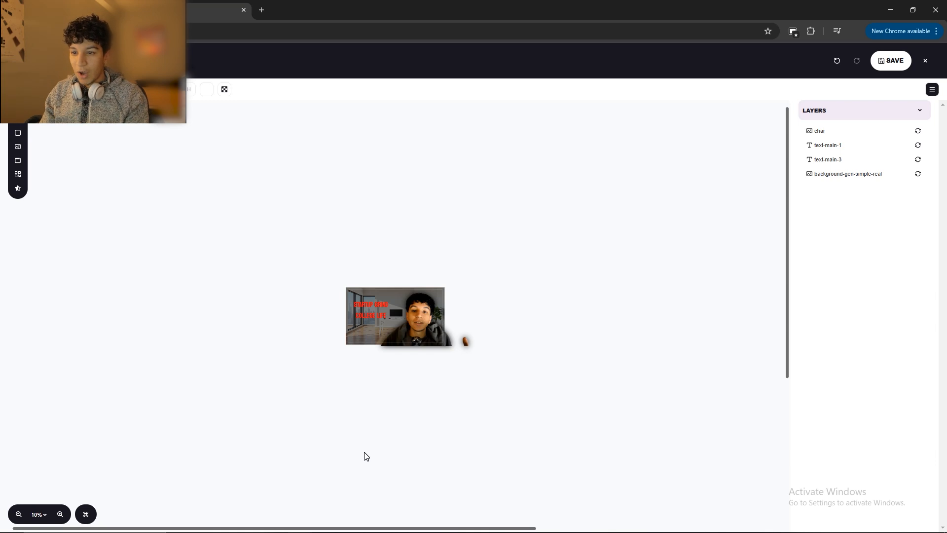
Step: Fit the canvas back into the view
left_click(44, 514)
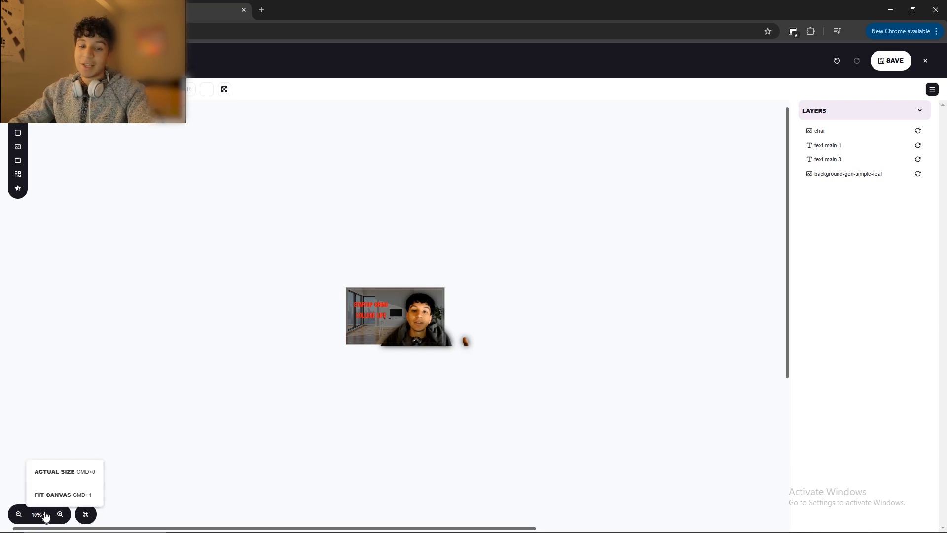
scroll(342, 408, "up", 1)
scroll(342, 408, "down", 1)
scroll(343, 408, "up", 1)
scroll(342, 409, "down", 1)
scroll(342, 408, "up", 1)
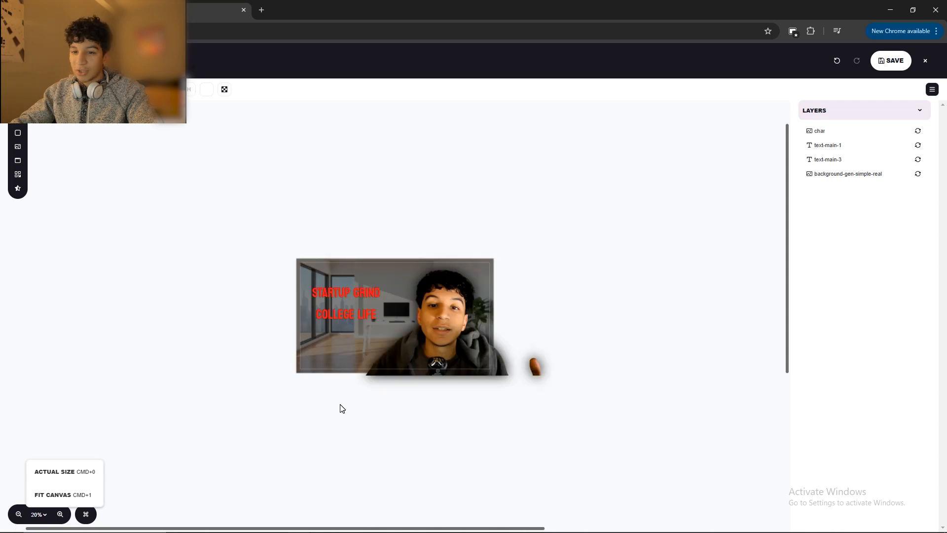
left_click(46, 516)
left_click(46, 517)
left_click(50, 495)
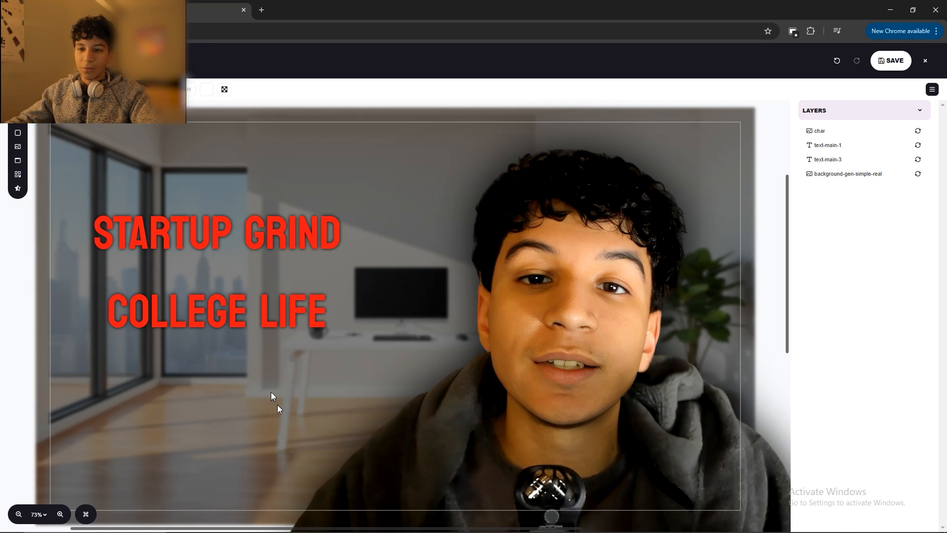
Step: Set the font size of both the Startup Grind and College Life texts to 230 px
left_click(232, 235)
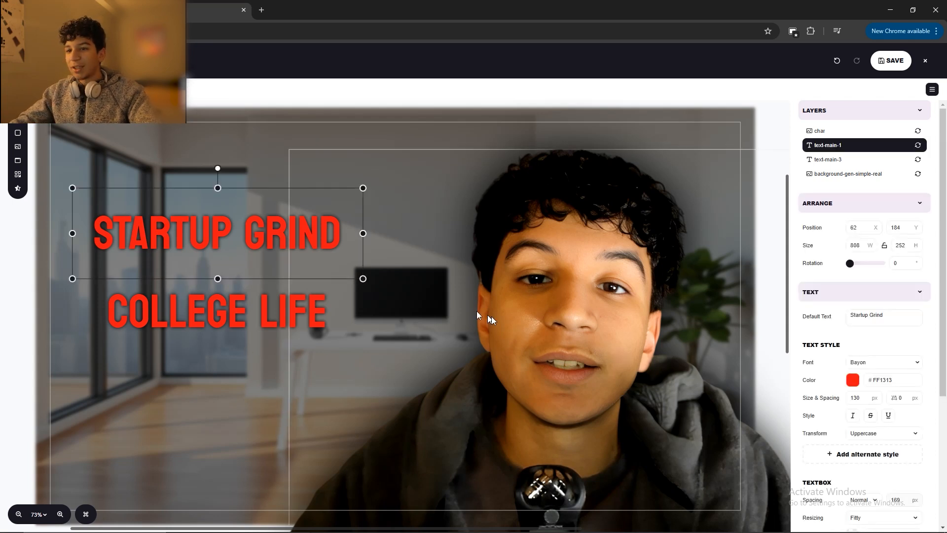
left_click(863, 400)
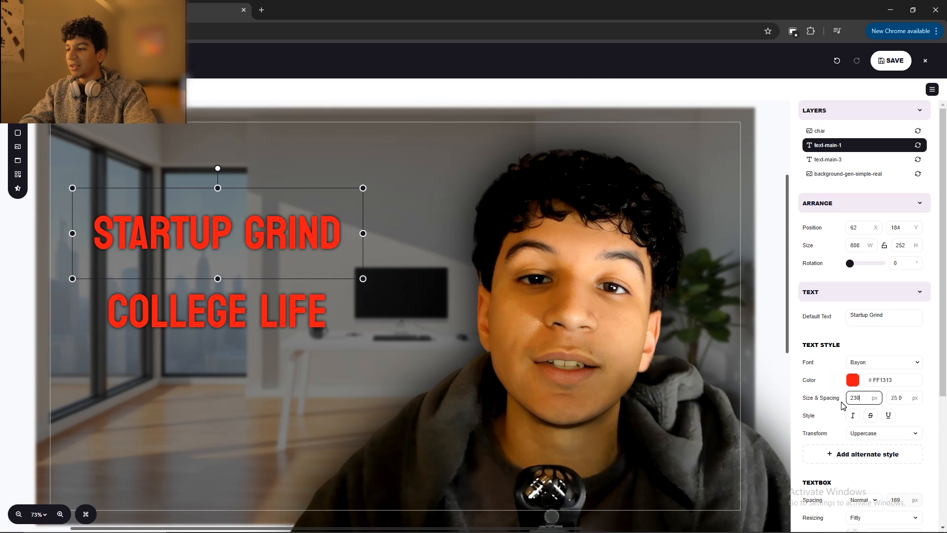
type("230")
left_click(198, 301)
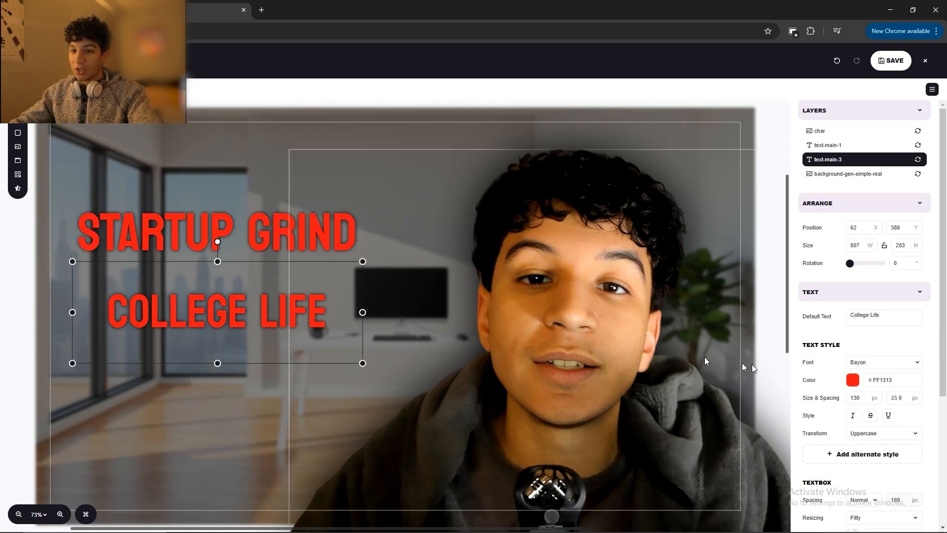
left_click(859, 398)
type("230")
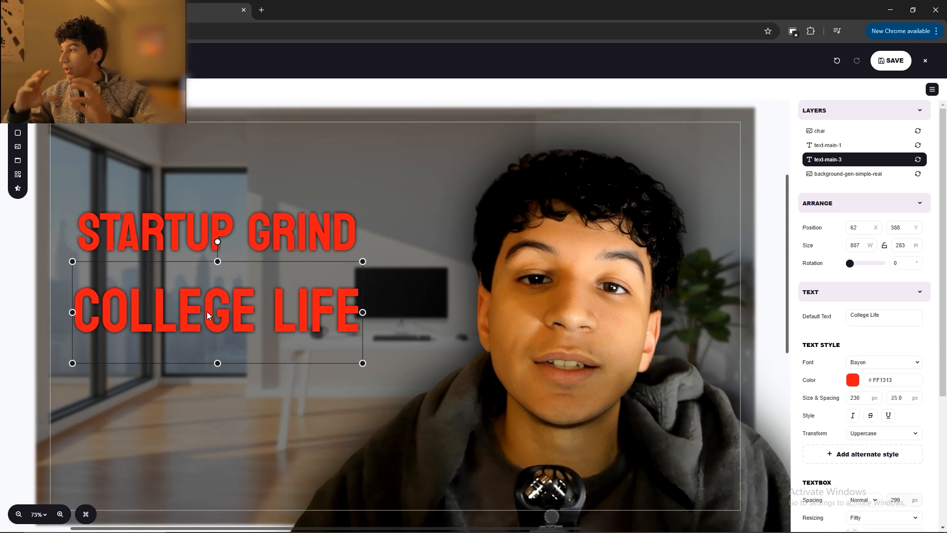
Step: Enlarge the College Life text box to about 1109 by 388 and Startup Grind to about 1118 by 349, spacing them apart beside the person
left_click_drag(213, 316, 200, 350)
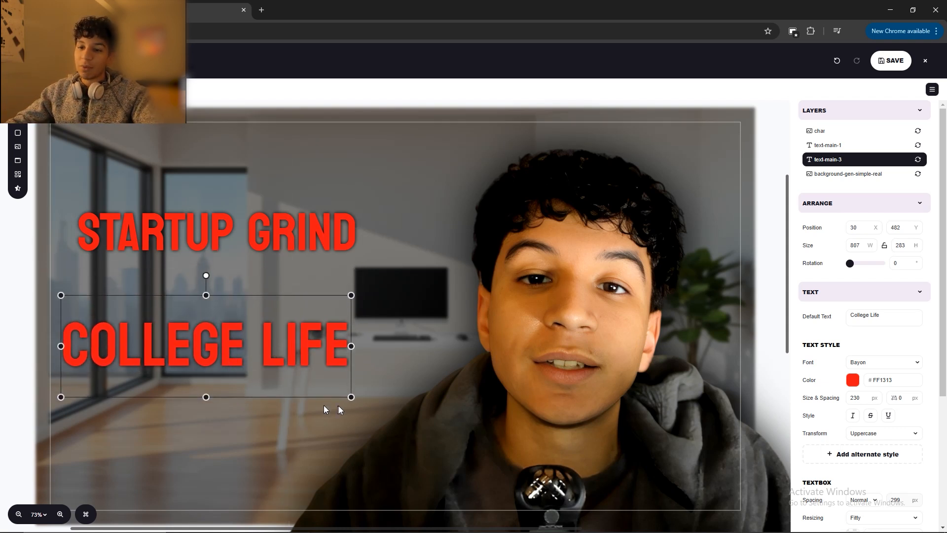
left_click_drag(351, 396, 453, 435)
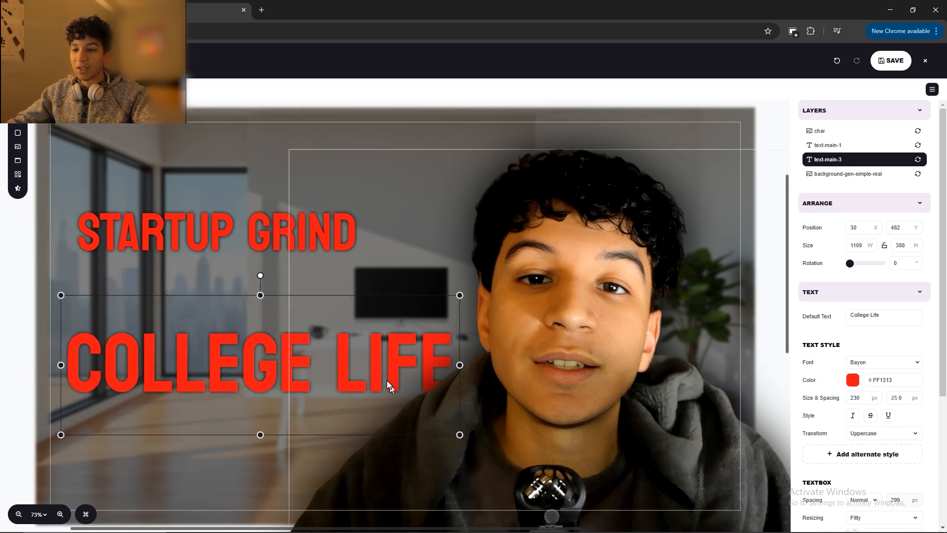
left_click(246, 220)
left_click(285, 214)
left_click_drag(364, 185, 471, 144)
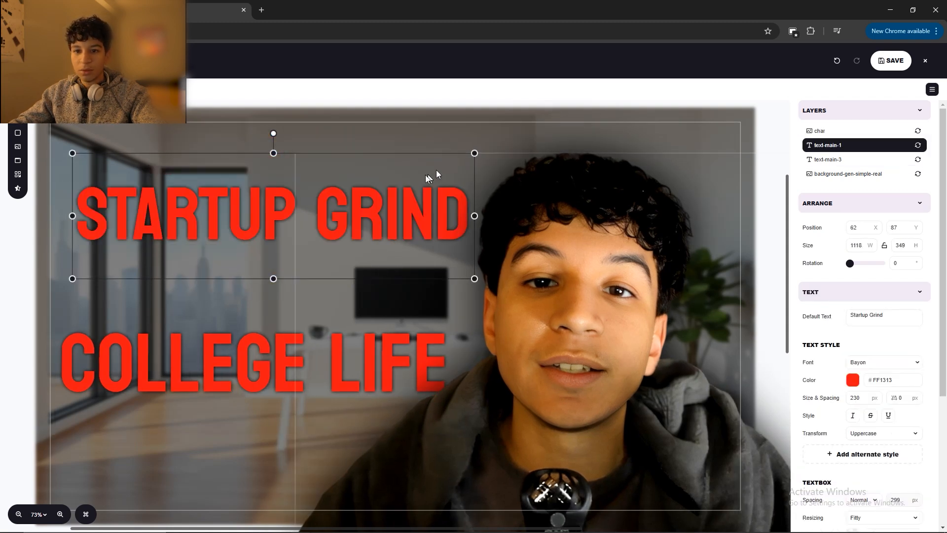
mouse_move(218, 206)
left_mouse_down()
mouse_move(201, 206)
mouse_move(202, 195)
left_mouse_up()
mouse_move(262, 353)
left_mouse_down()
mouse_move(261, 370)
mouse_move(260, 360)
left_mouse_up()
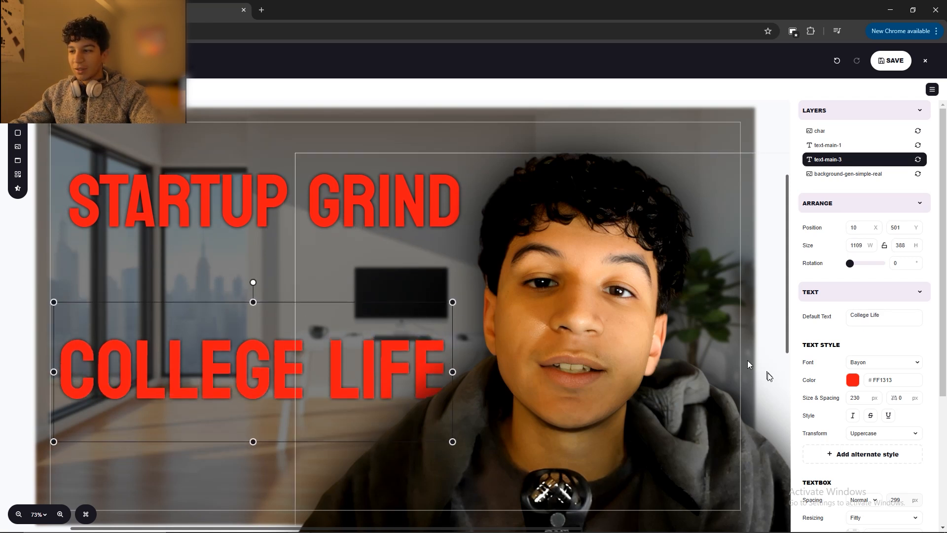
Step: Try a red FF0606 shadow with a 30 px blur on the College Life text and undo it
scroll(863, 408, "down", 2)
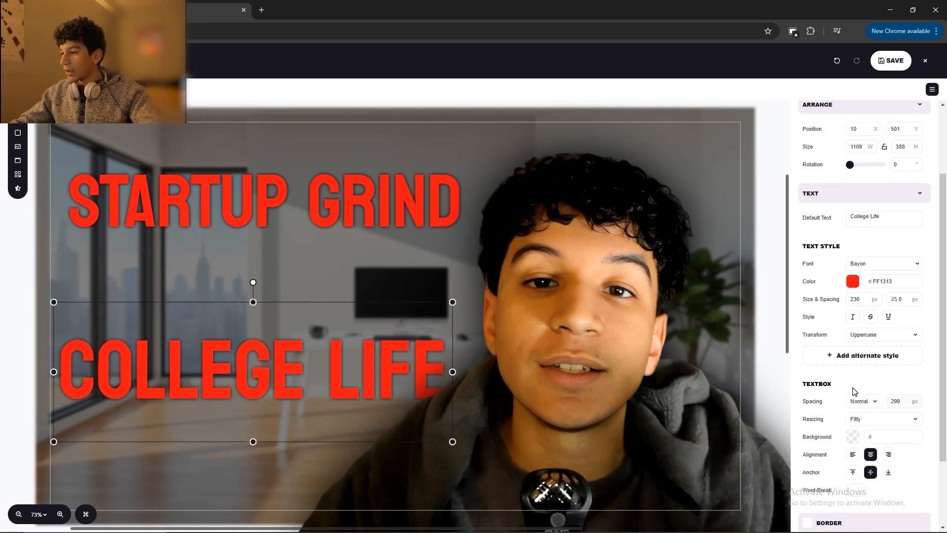
scroll(854, 391, "down", 2)
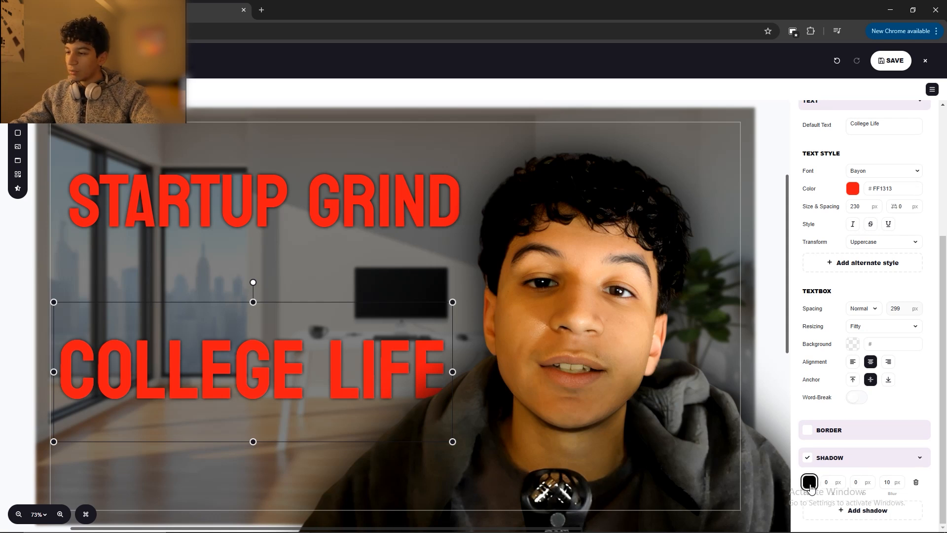
left_click(810, 486)
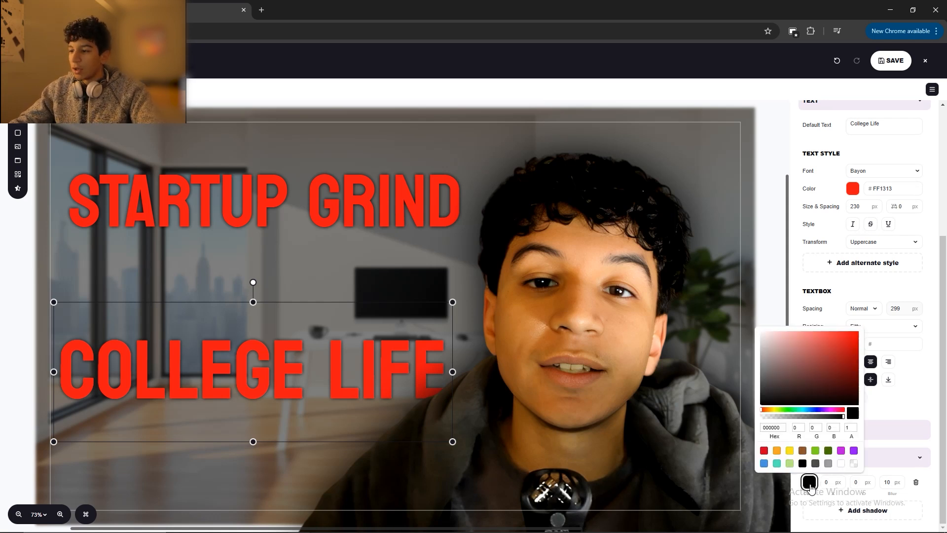
left_click_drag(826, 374, 857, 337)
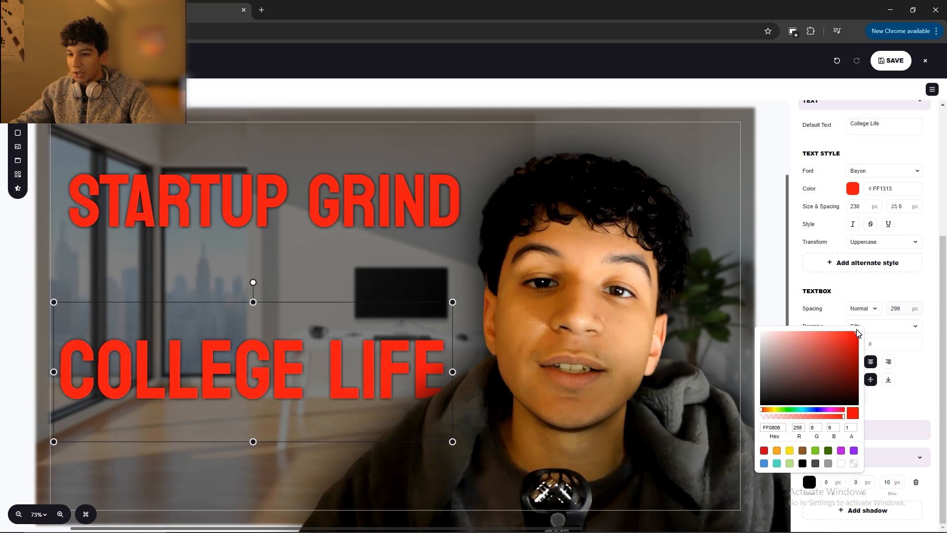
left_click(927, 448)
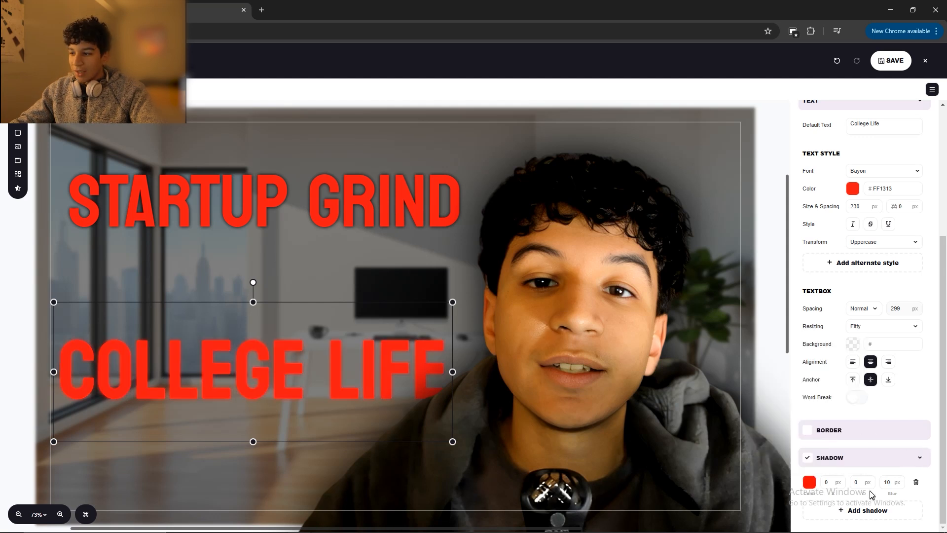
double_click(890, 485)
type("30")
key("Return")
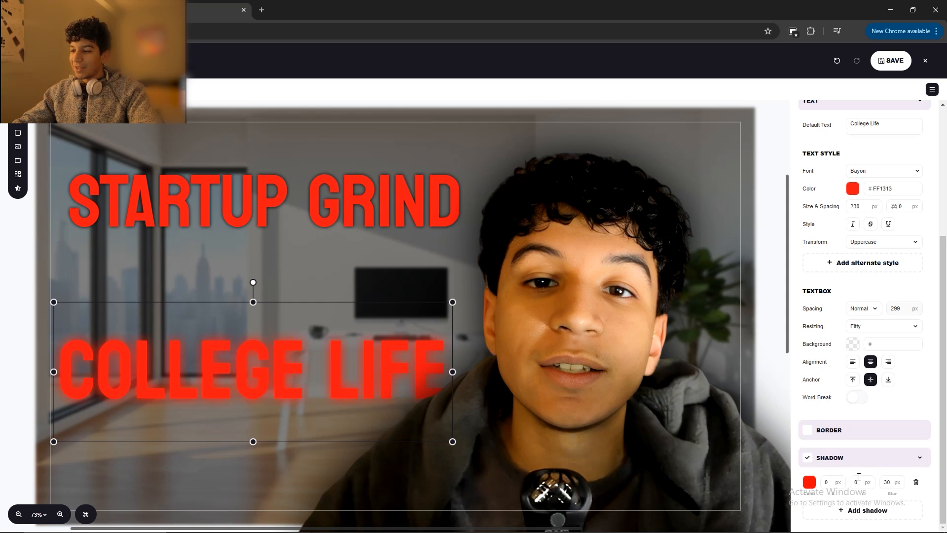
left_click(837, 61)
left_click(837, 61)
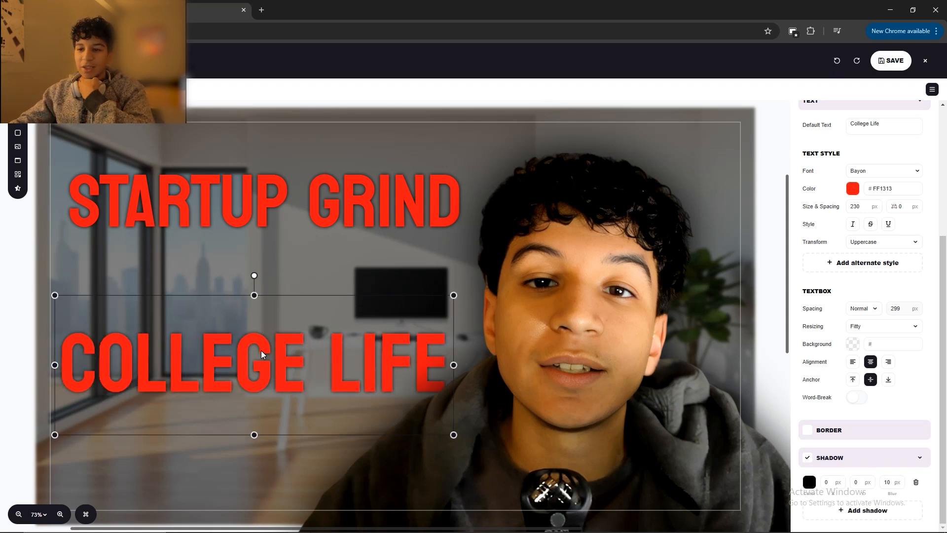
Step: Nudge the Startup Grind text slightly up and add a text box reading VS between the two text lines
left_click(209, 198)
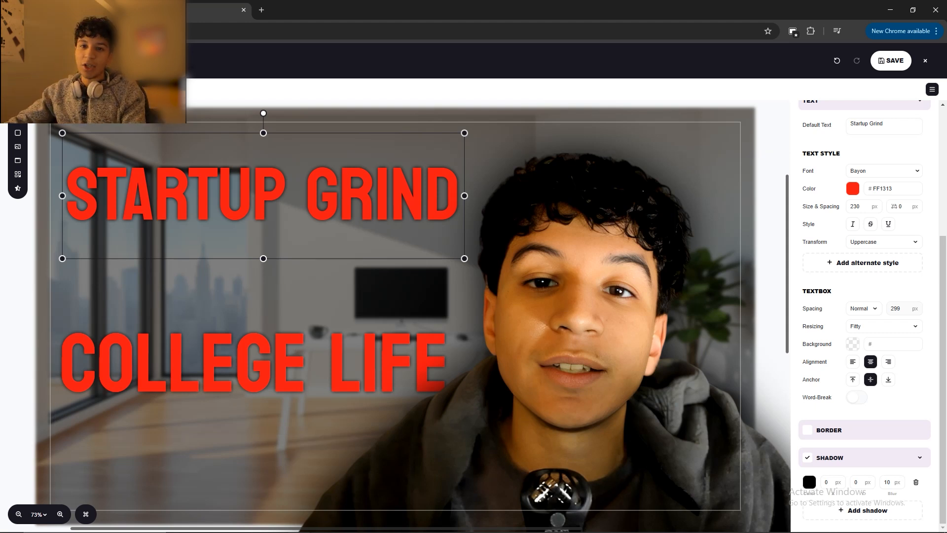
left_click(17, 120)
left_click_drag(109, 160, 274, 273)
left_click_drag(887, 186, 850, 182)
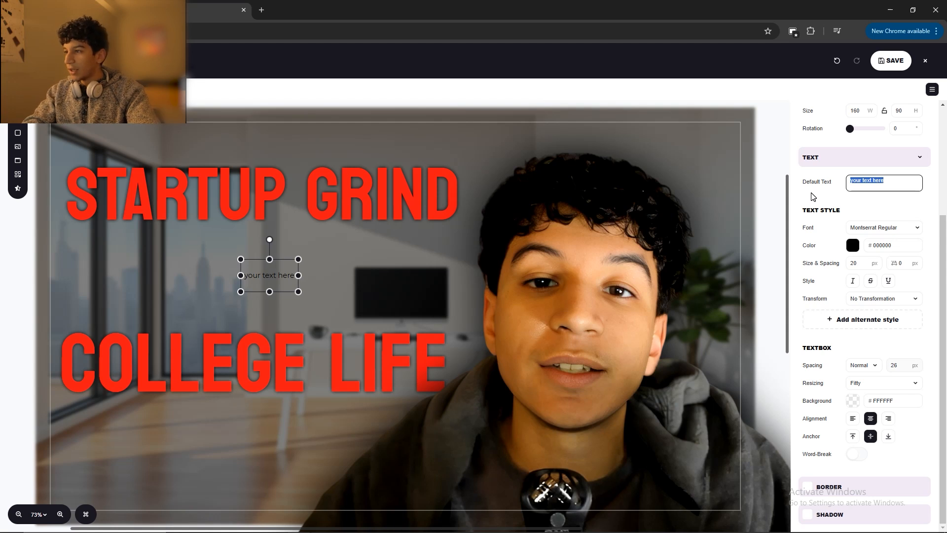
type("VS")
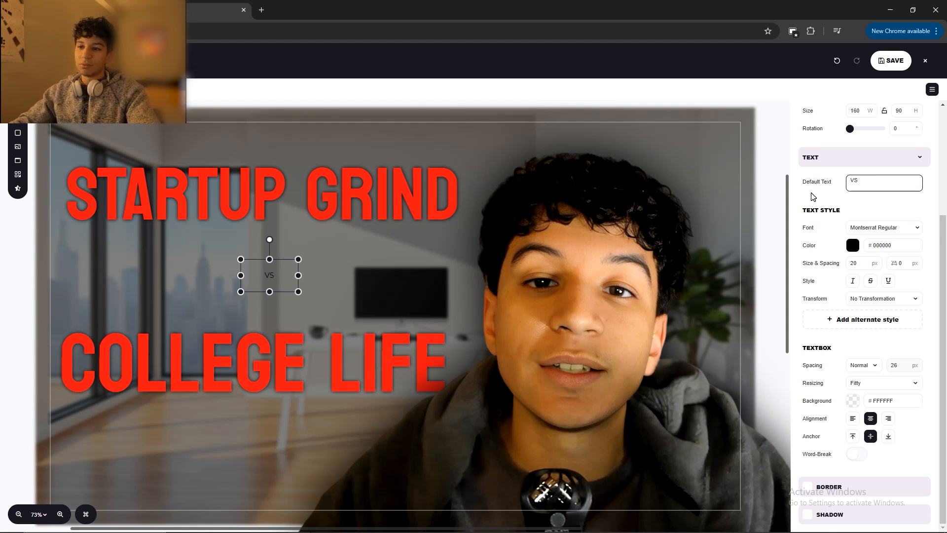
Step: Set the font of the VS text to Montserrat ExtraBold
left_click(883, 226)
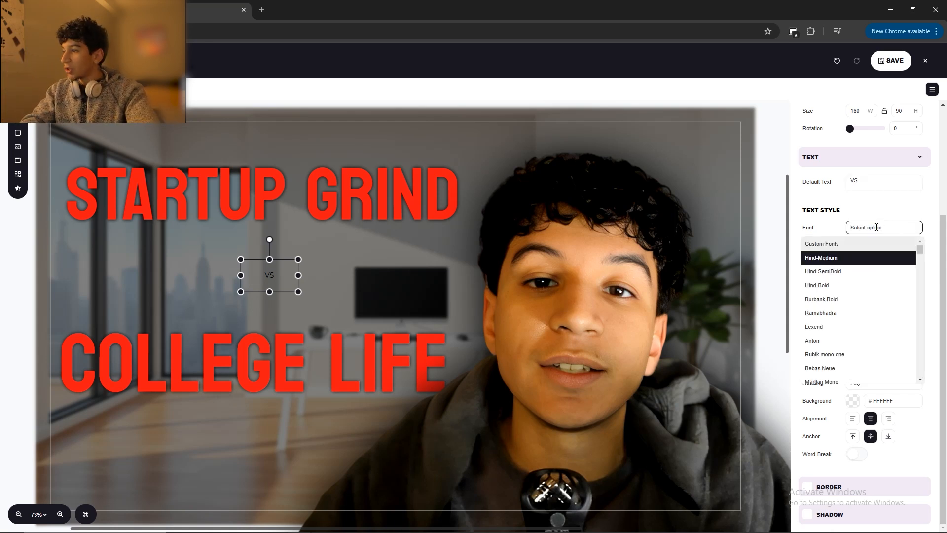
type("bold")
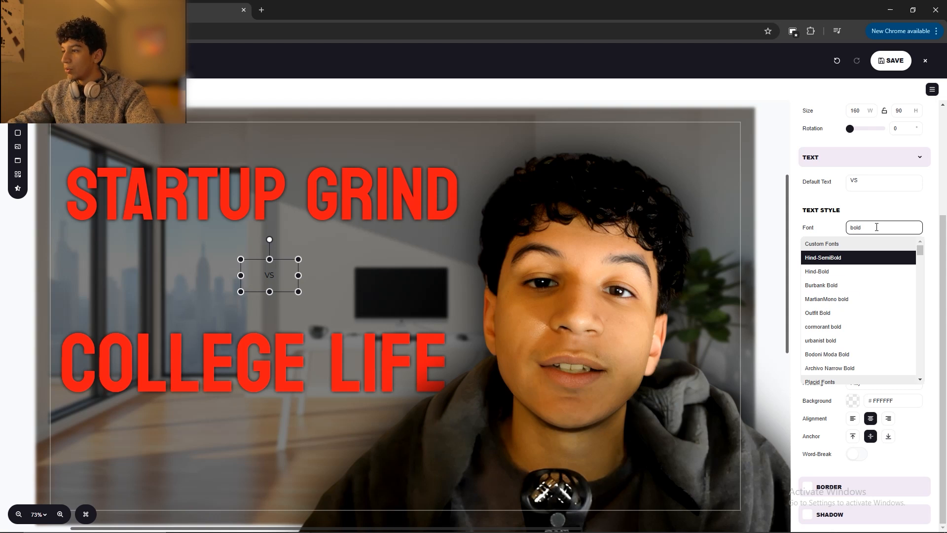
scroll(860, 296, "down", 10)
scroll(860, 296, "down", 3)
scroll(856, 311, "up", 5)
scroll(855, 321, "up", 3)
scroll(838, 313, "down", 3)
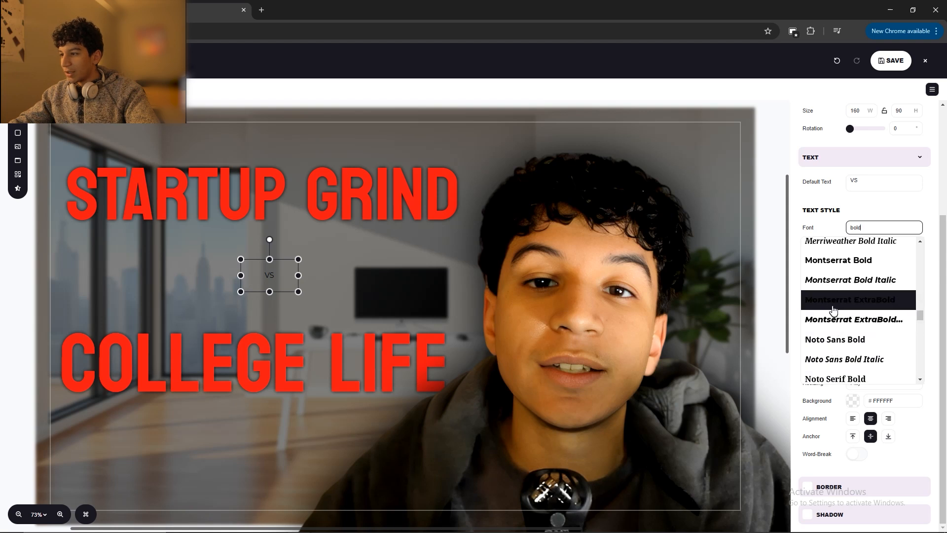
left_click(833, 300)
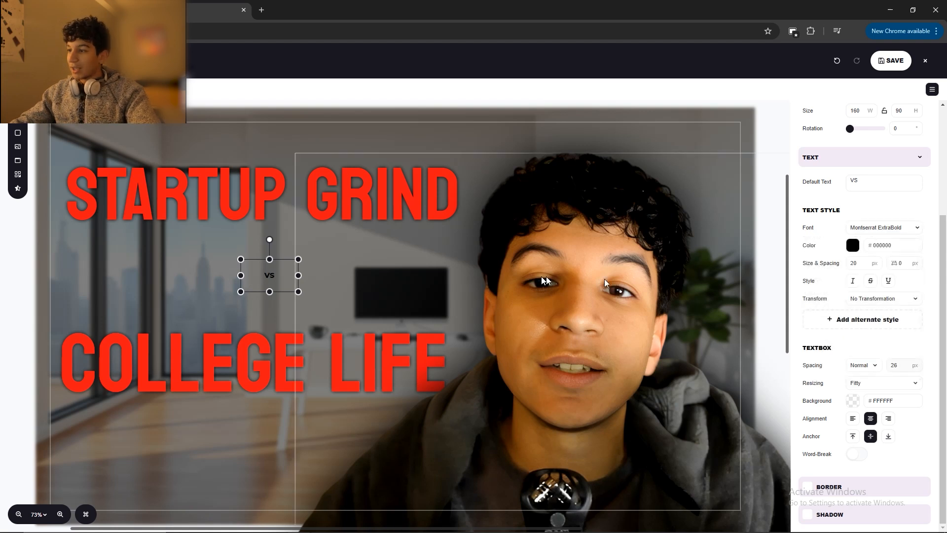
Step: Move the VS text box slightly up and left and set its font size to 350 px
left_click_drag(275, 274, 257, 262)
double_click(852, 264)
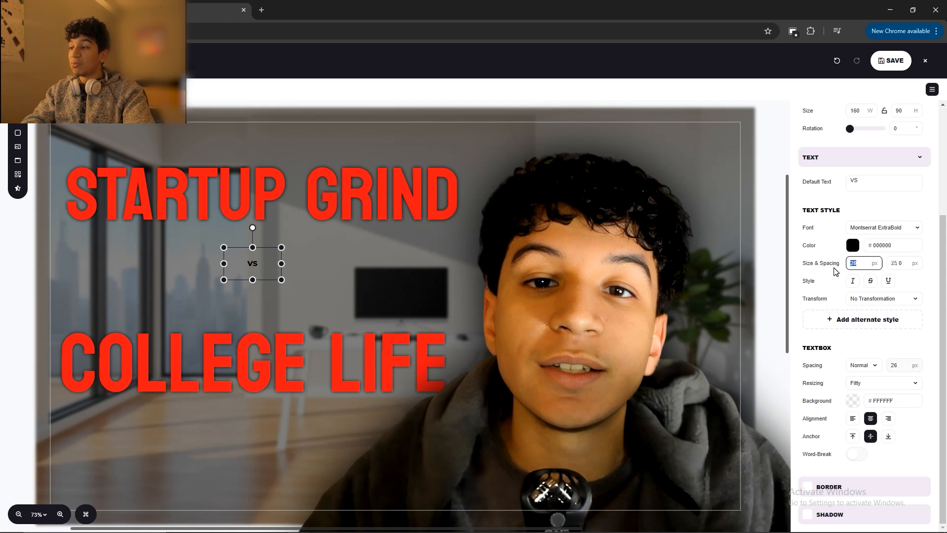
type("350")
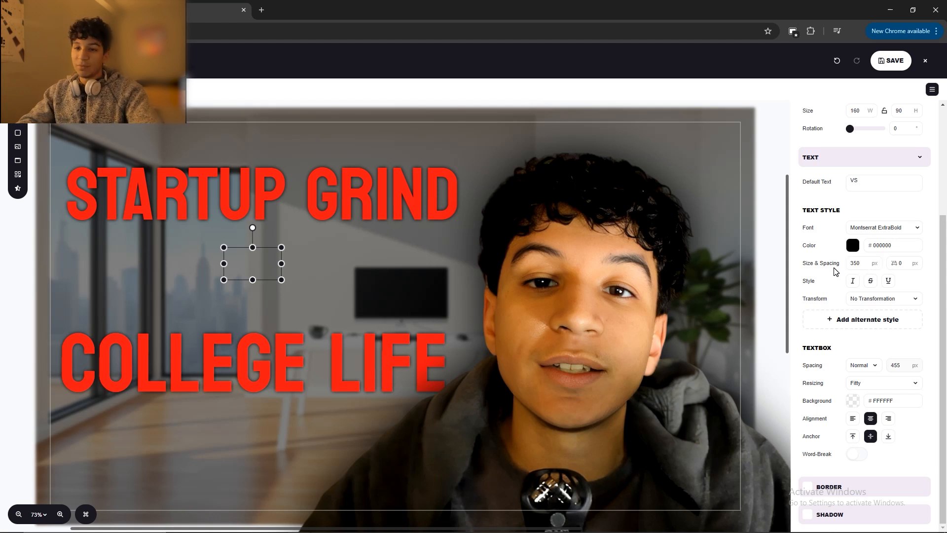
key("Return")
Step: Enlarge the VS text box to about 942 by 572 and center it between Startup Grind and College Life
left_click_drag(256, 268, 405, 345)
left_click_drag(312, 291, 282, 266)
left_click_drag(376, 326, 424, 384)
left_click_drag(311, 301, 288, 276)
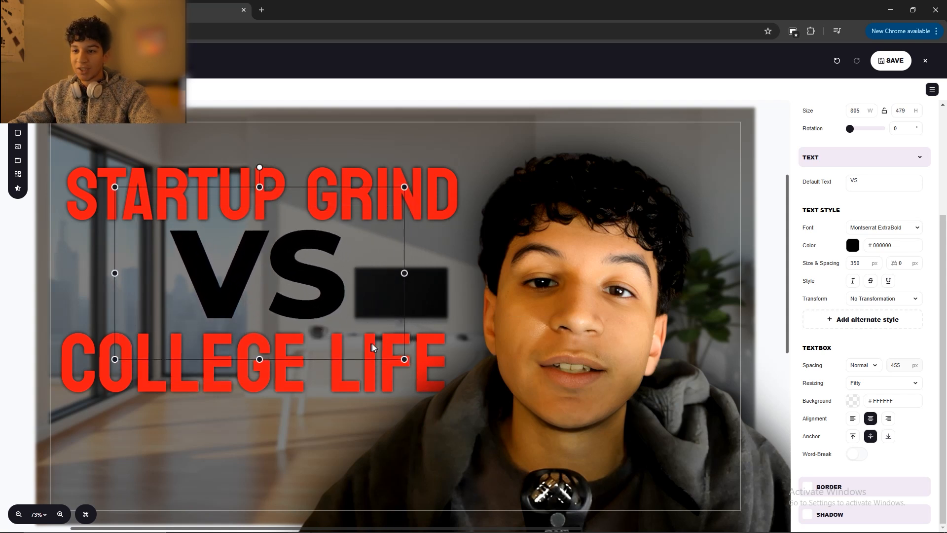
left_click_drag(404, 359, 453, 393)
left_click_drag(333, 293, 309, 277)
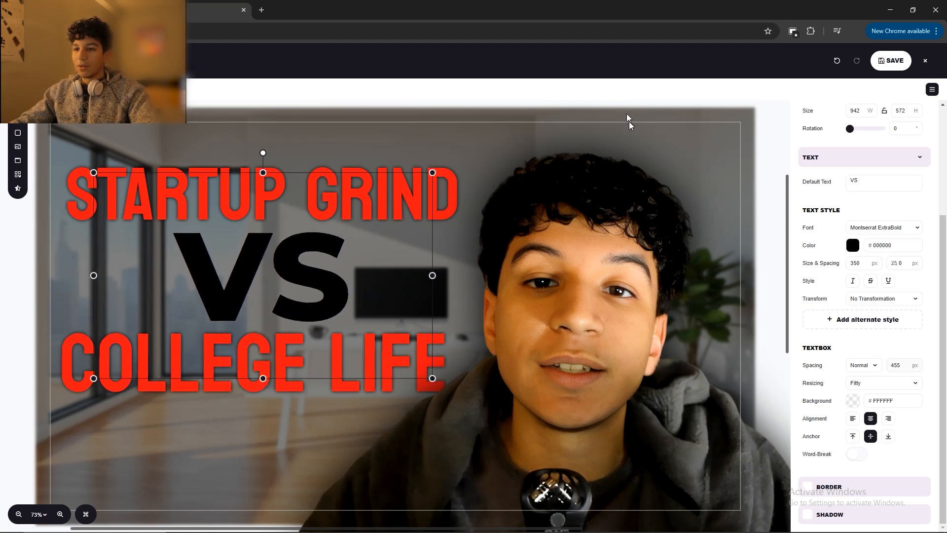
Step: Raise the brightness effect of the person image to 34 and keep its contrast at 9
left_click(595, 286)
scroll(869, 408, "down", 3)
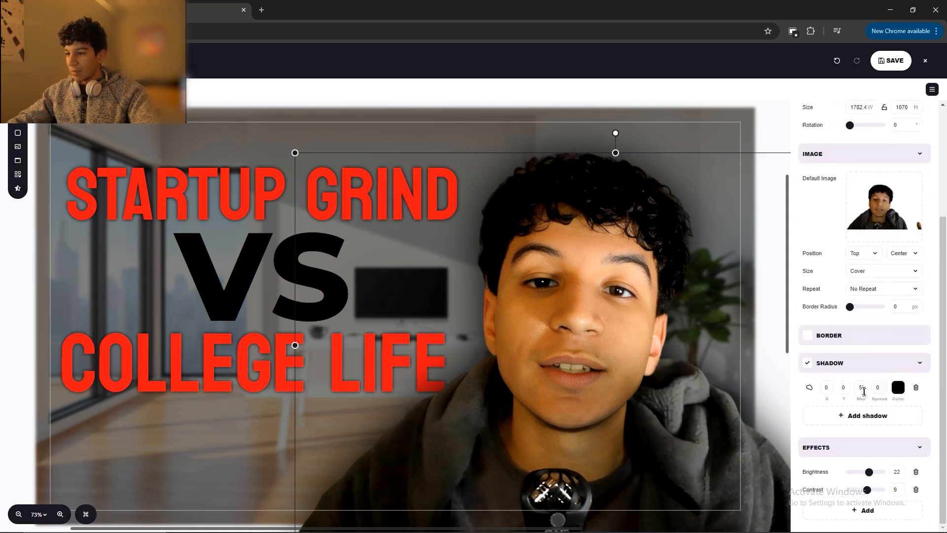
mouse_move(869, 477)
left_mouse_down()
mouse_move(861, 476)
mouse_move(872, 477)
left_mouse_up()
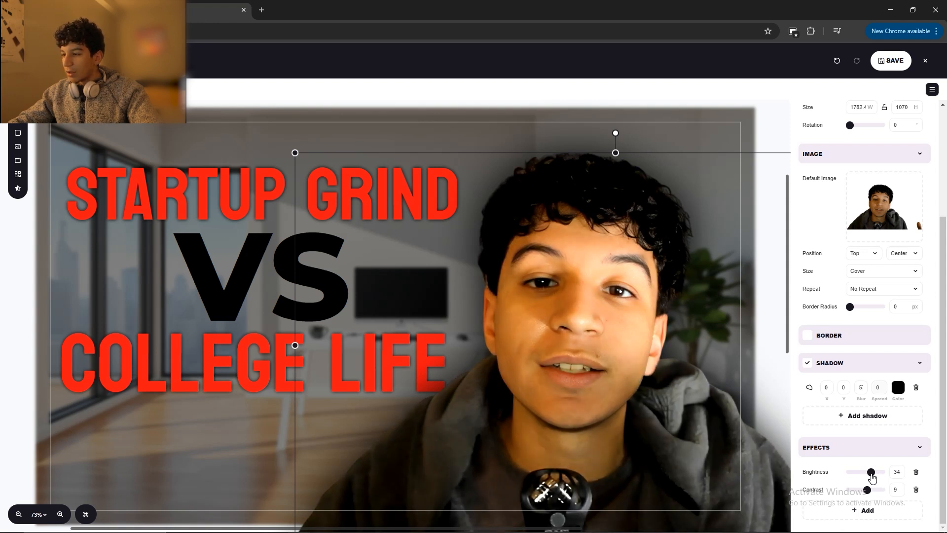
left_click_drag(867, 494, 868, 494)
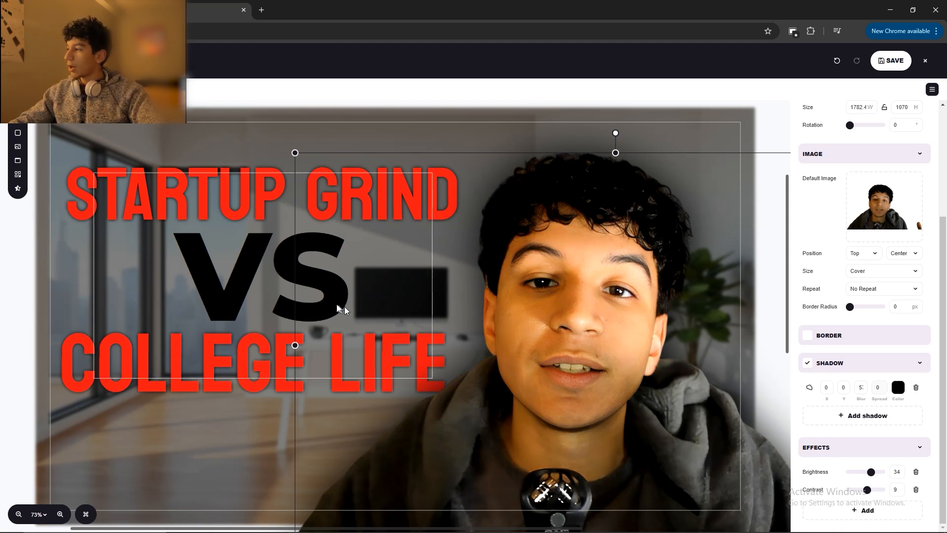
Step: Nudge the VS text slightly up between the two red text lines and deselect it
left_click(222, 285)
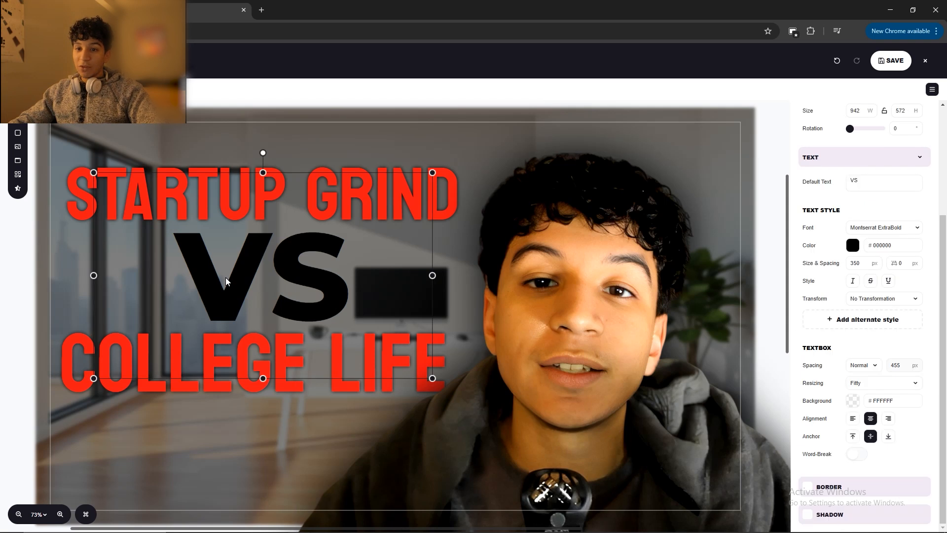
left_click_drag(226, 281, 226, 279)
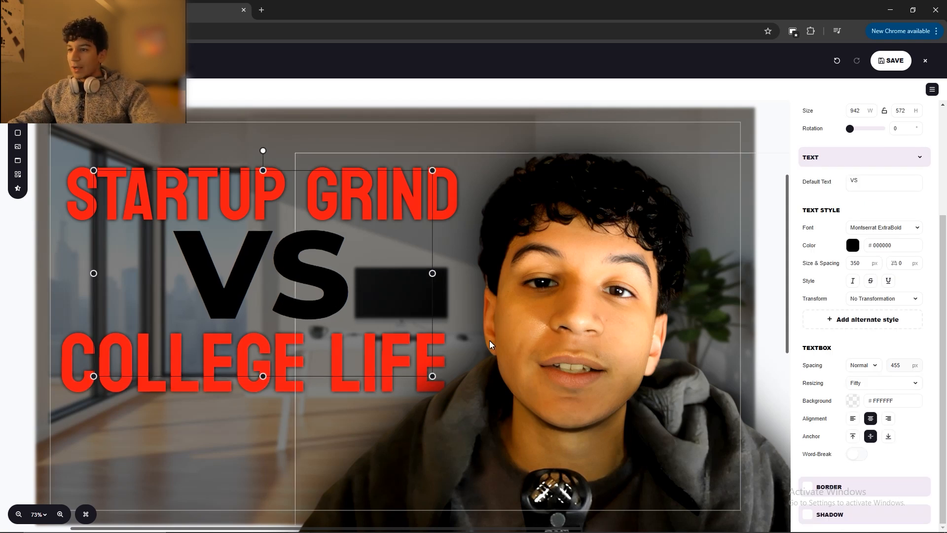
left_click(43, 516)
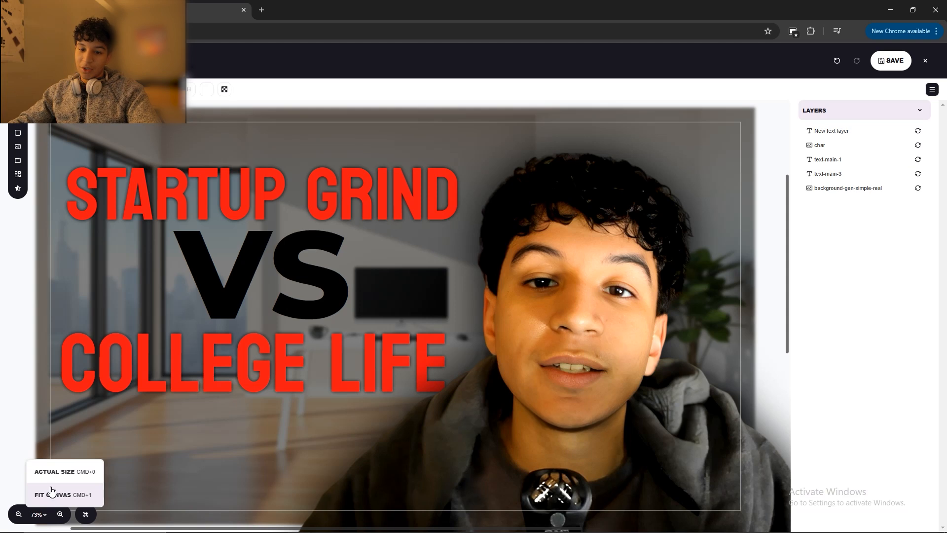
left_click(691, 91)
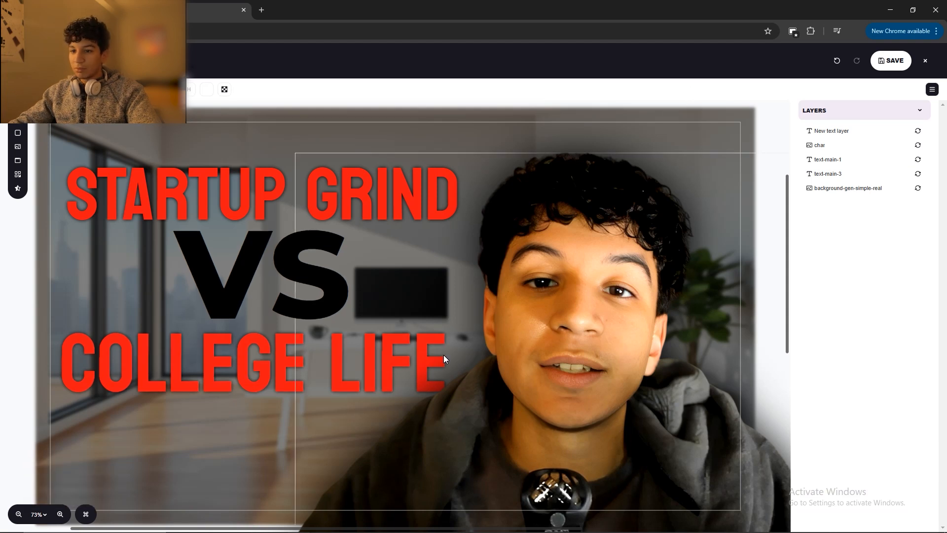
Step: Examine the whole thumbnail at reduced size for readability and layout, and fit the canvas to the view again
scroll(516, 333, "down", 5)
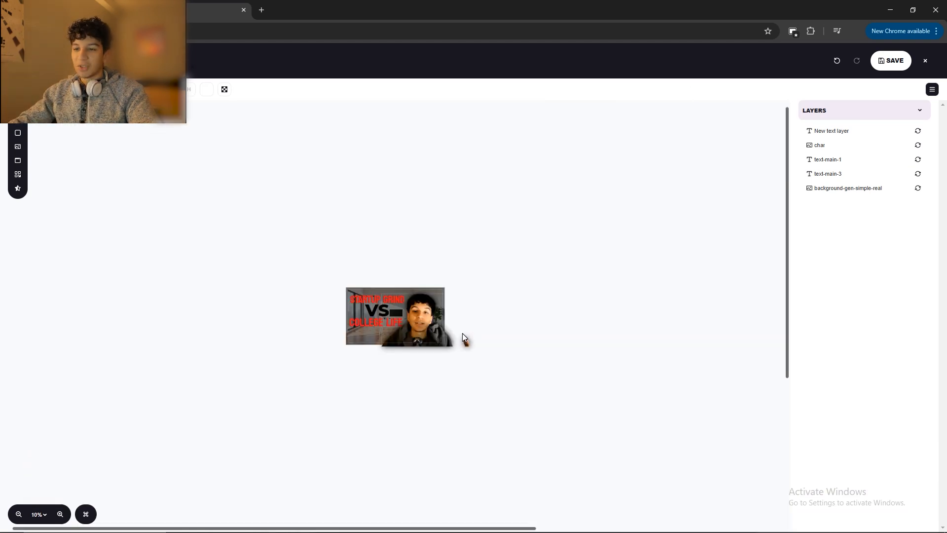
middle_click(509, 339)
middle_click(481, 365)
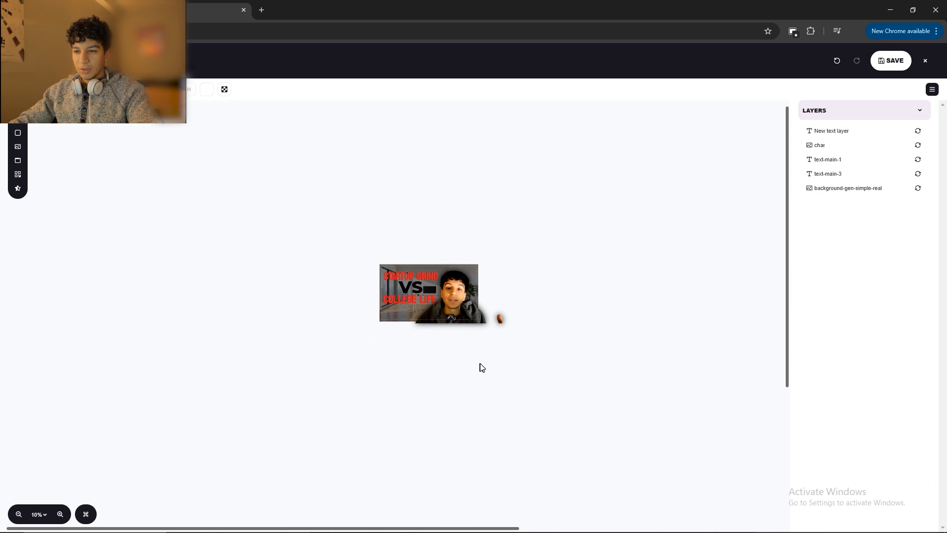
scroll(428, 295, "up", 3)
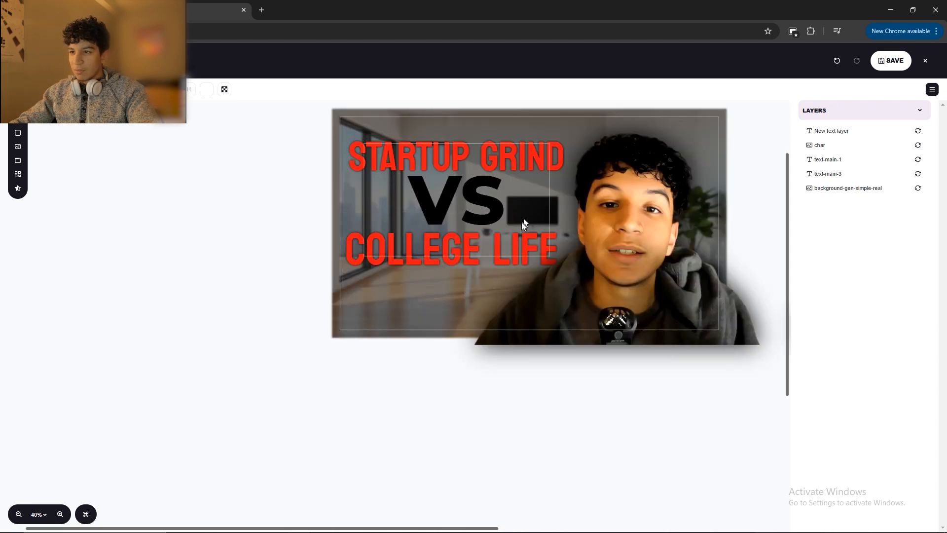
scroll(513, 338, "up", 1)
scroll(513, 339, "down", 3)
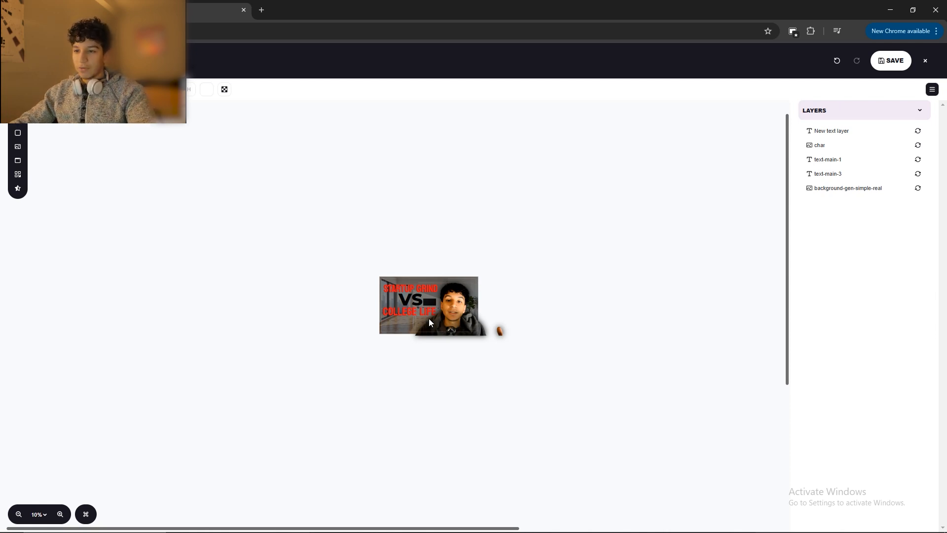
scroll(428, 318, "up", 3)
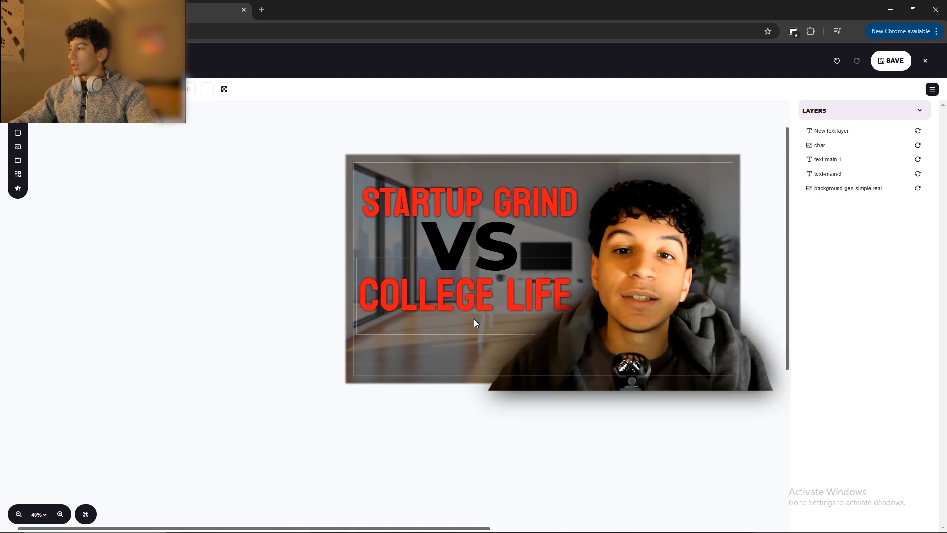
scroll(474, 320, "right", 3)
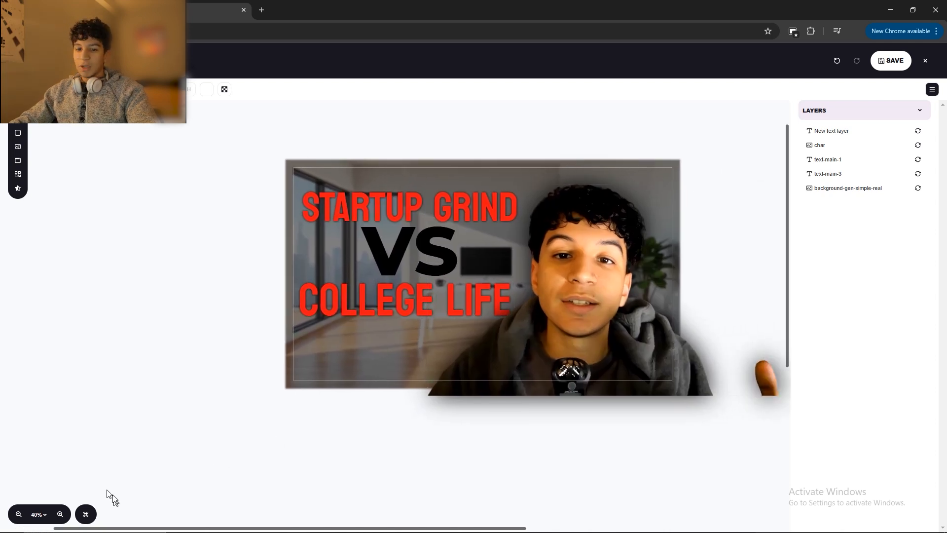
left_click(39, 514)
left_click(54, 491)
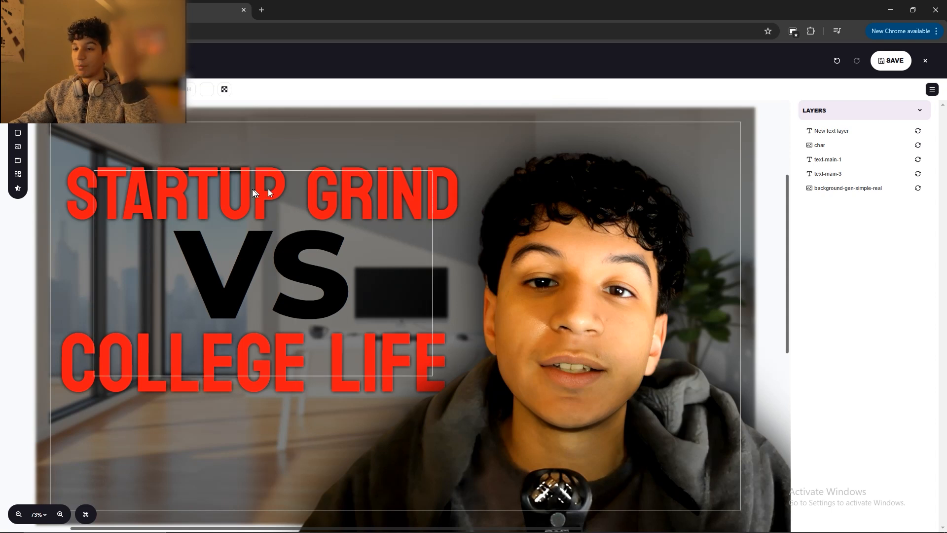
left_click(69, 180)
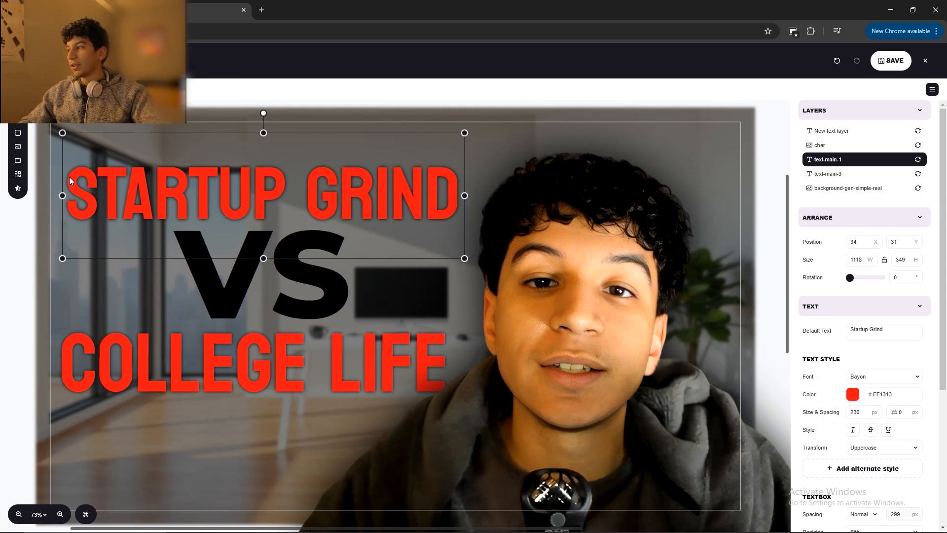
left_click(737, 107)
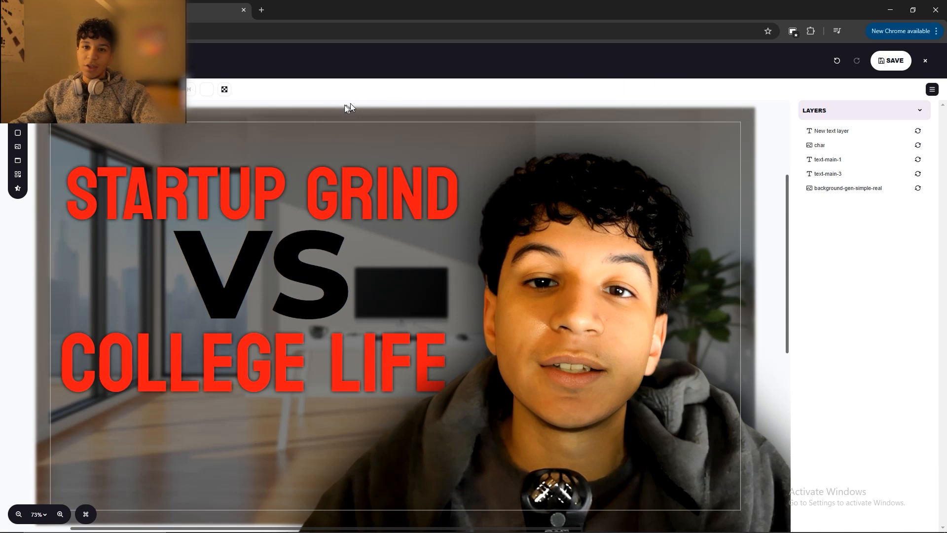
Step: Try a new picture layer of about 354 by 341 with Pexels media, and delete the empty placeholder
left_click(17, 147)
left_click_drag(115, 176, 486, 469)
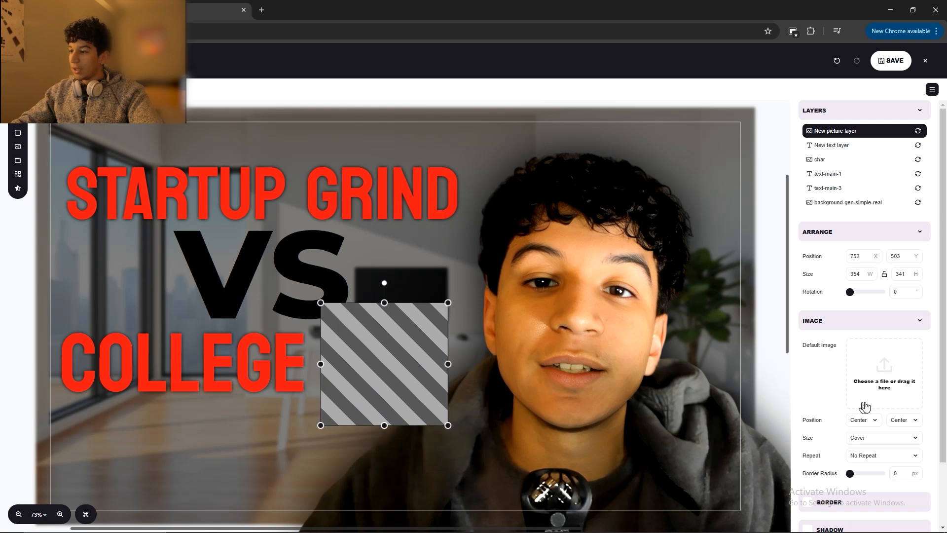
left_click(877, 385)
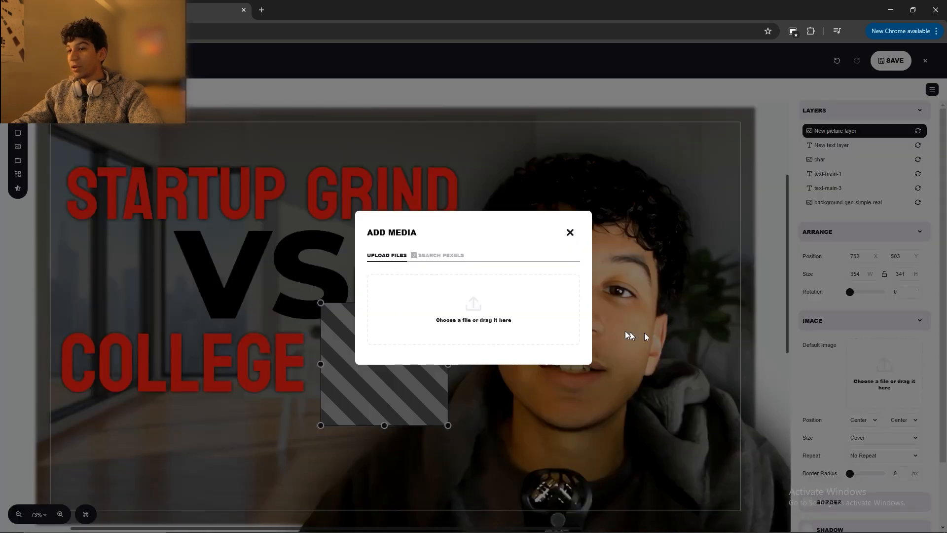
left_click(432, 256)
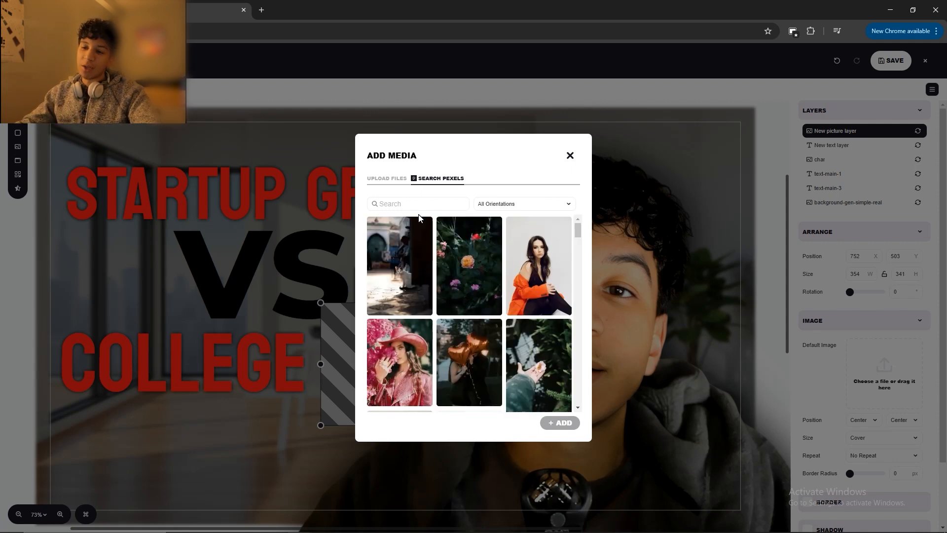
left_click(569, 156)
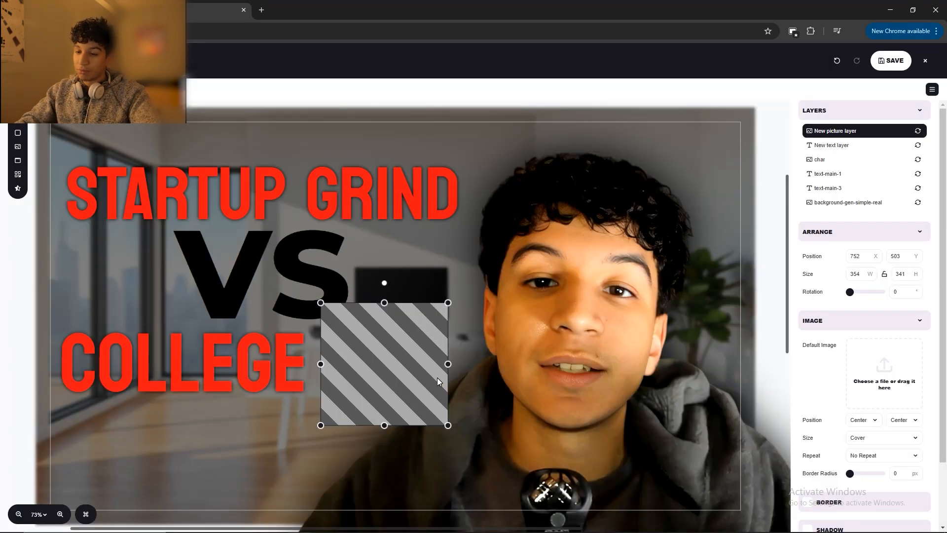
key("Delete")
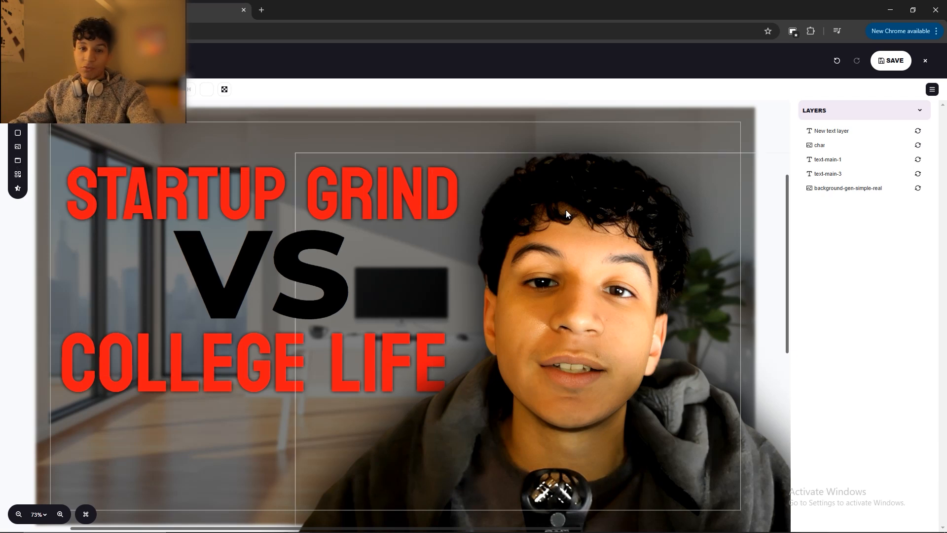
Step: Save the edited thumbnail
left_click(893, 61)
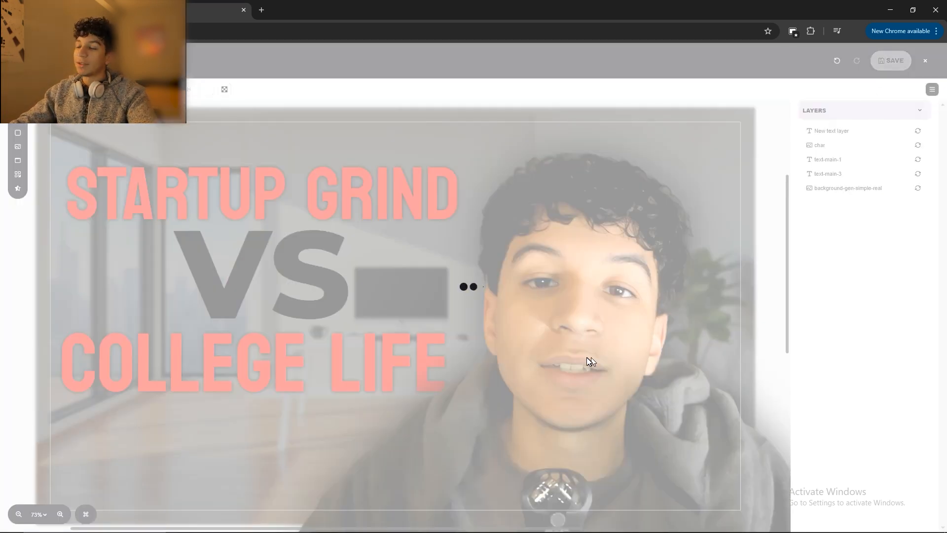